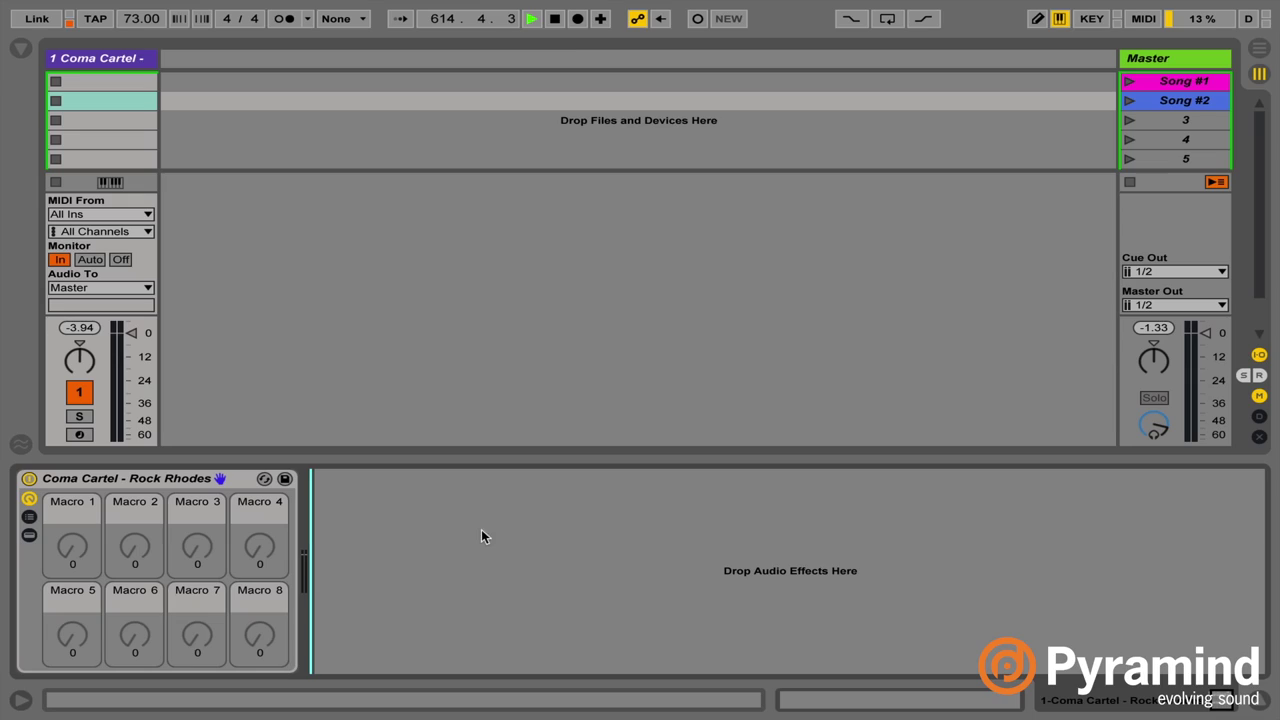
{"action": "left_click", "coordinate": [1187, 101]}
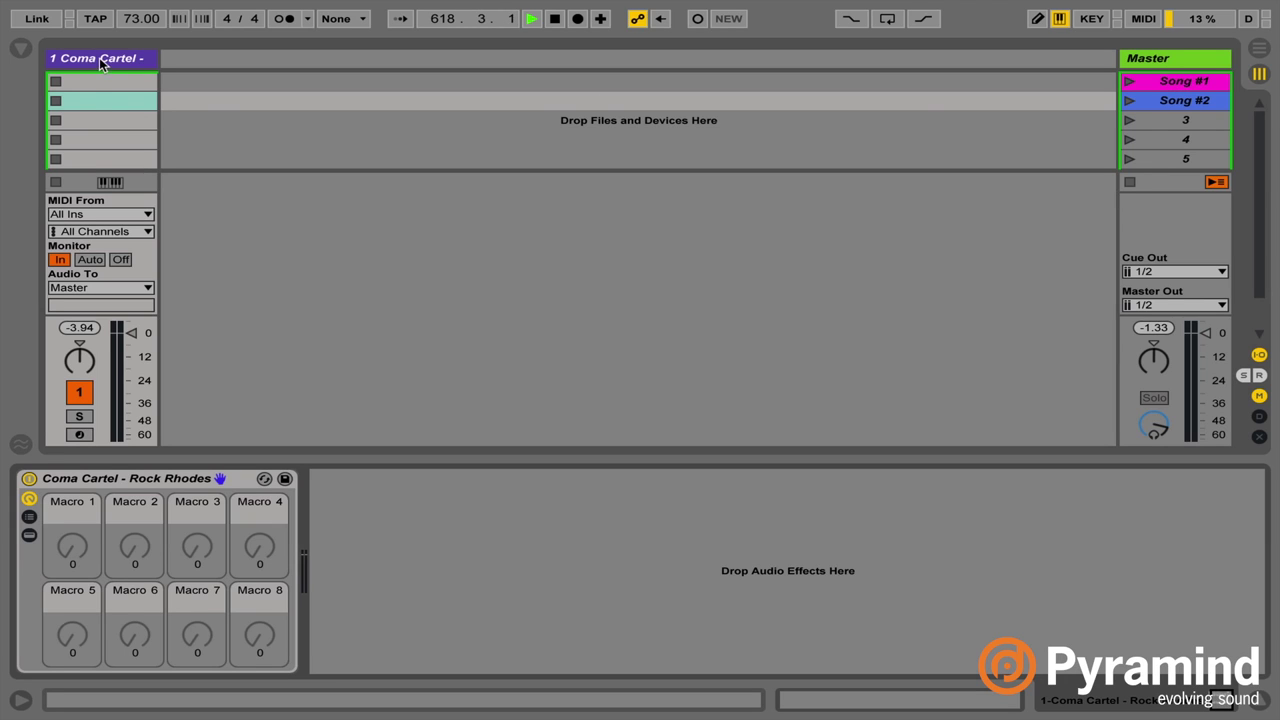
{"action": "left_click", "coordinate": [79, 434]}
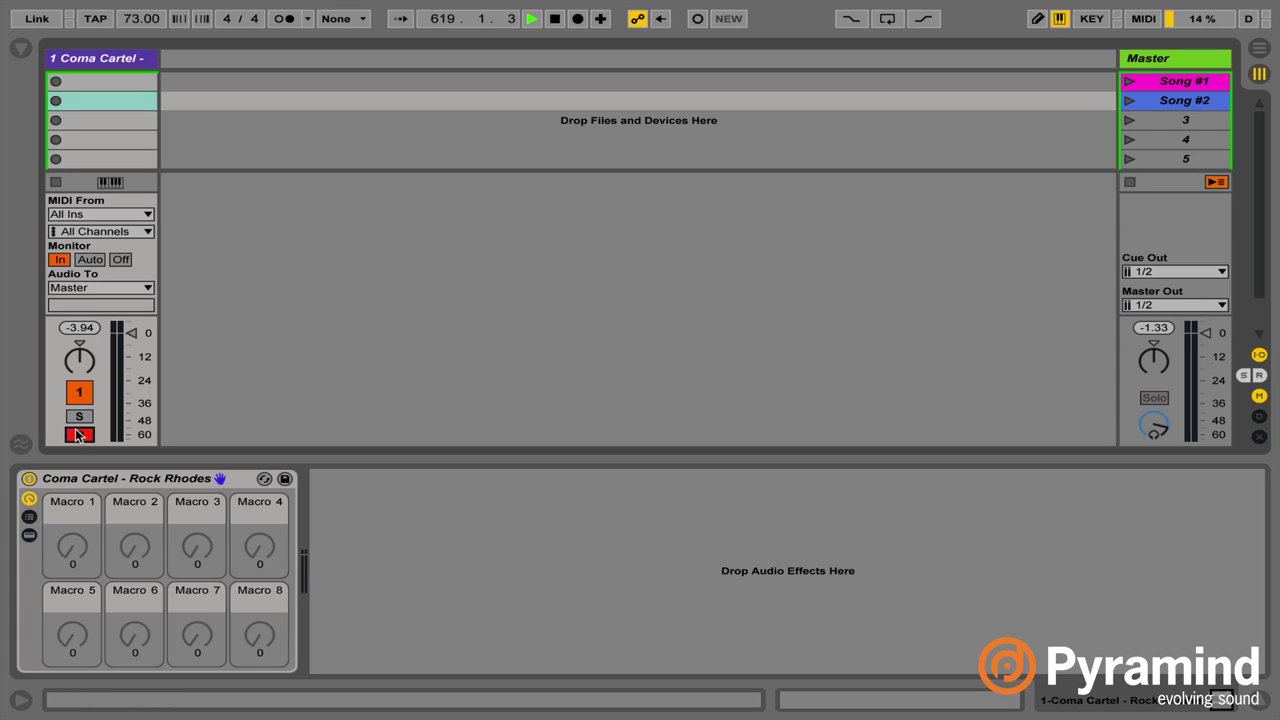
{"action": "left_click", "coordinate": [79, 434]}
Set the Coma Cartel track's MIDI From input to KOMPLETE KONTROL S49 (Port 1).
{"action": "left_click", "coordinate": [99, 215]}
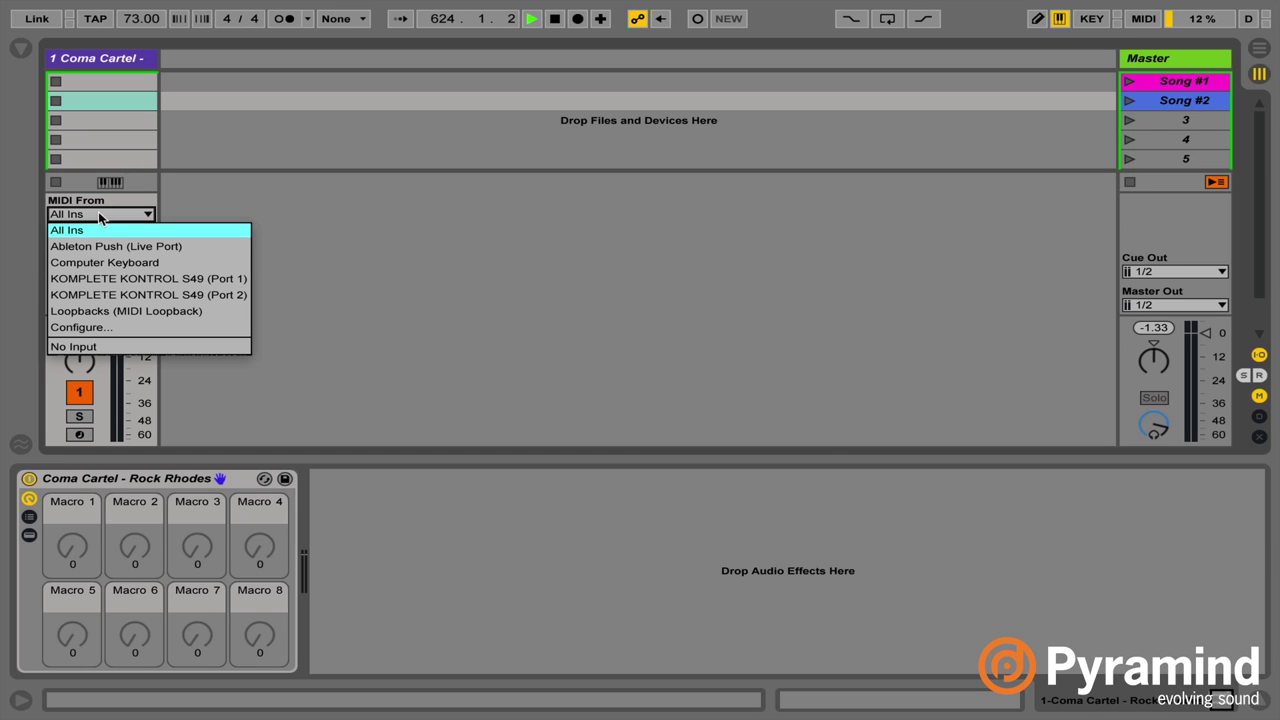
{"action": "left_click", "coordinate": [181, 279]}
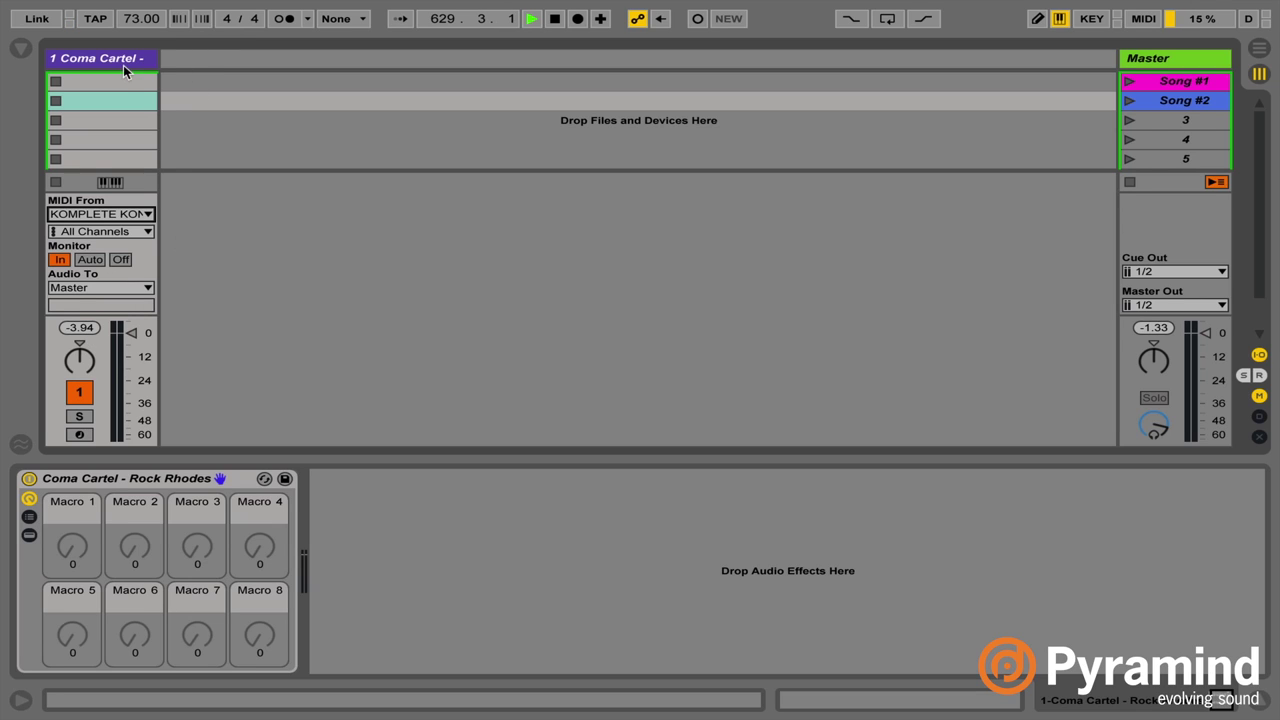
Insert a new MIDI track and name it Pad.
{"action": "key", "text": "ctrl+shift+t"}
{"action": "key", "text": "ctrl+r"}
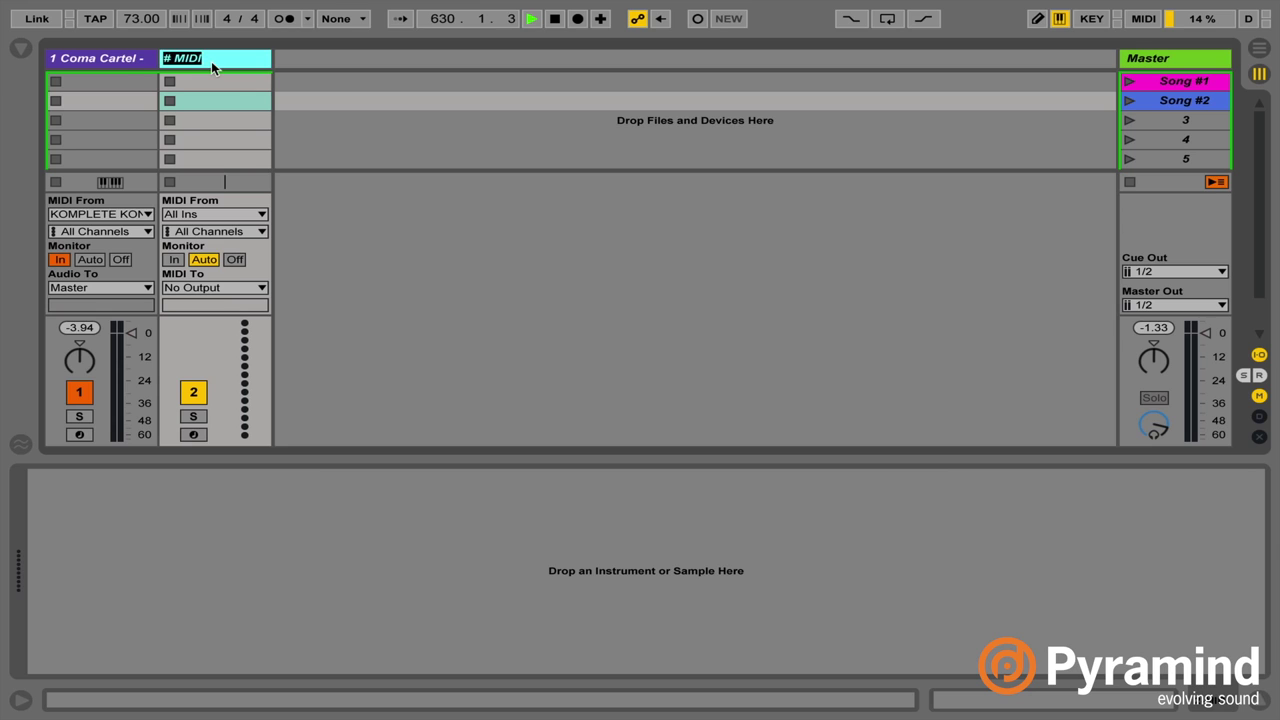
{"action": "type", "text": "Pad"}
{"action": "key", "text": "Return"}
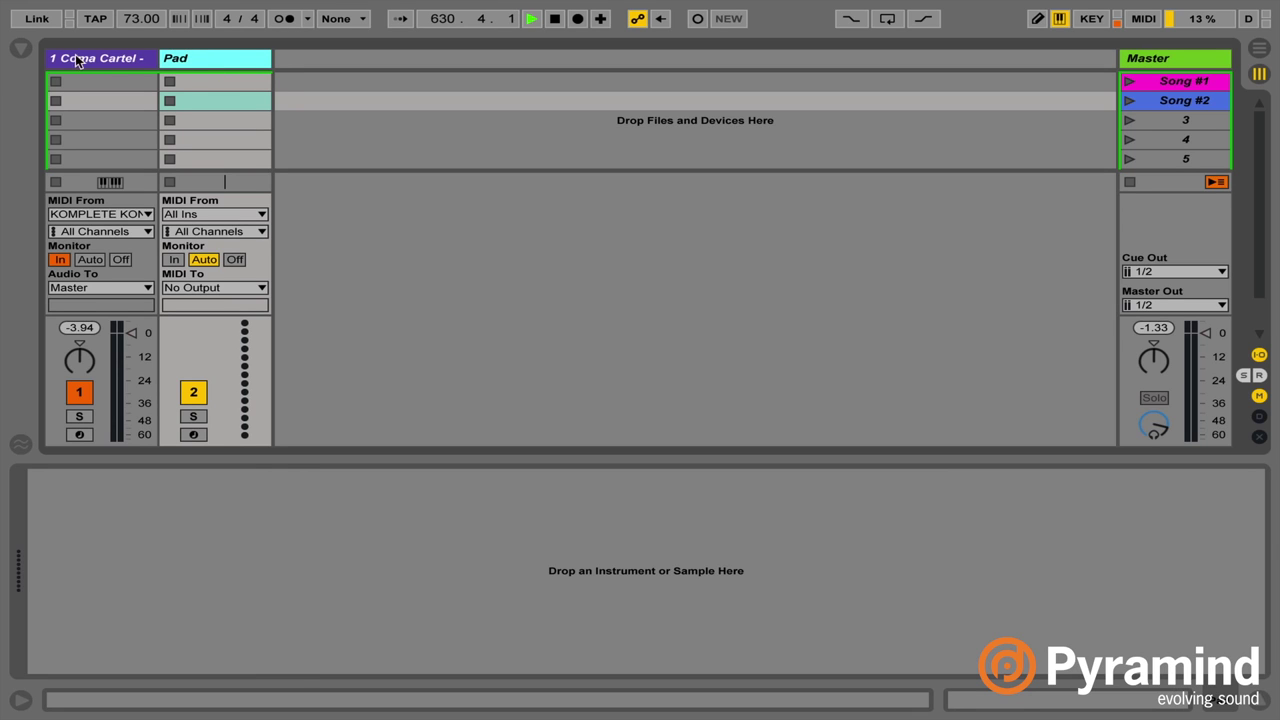
Rename the first track, Coma Cartel, to Keys.
{"action": "left_click", "coordinate": [77, 60]}
{"action": "key", "text": "ctrl+r"}
{"action": "type", "text": "Keys"}
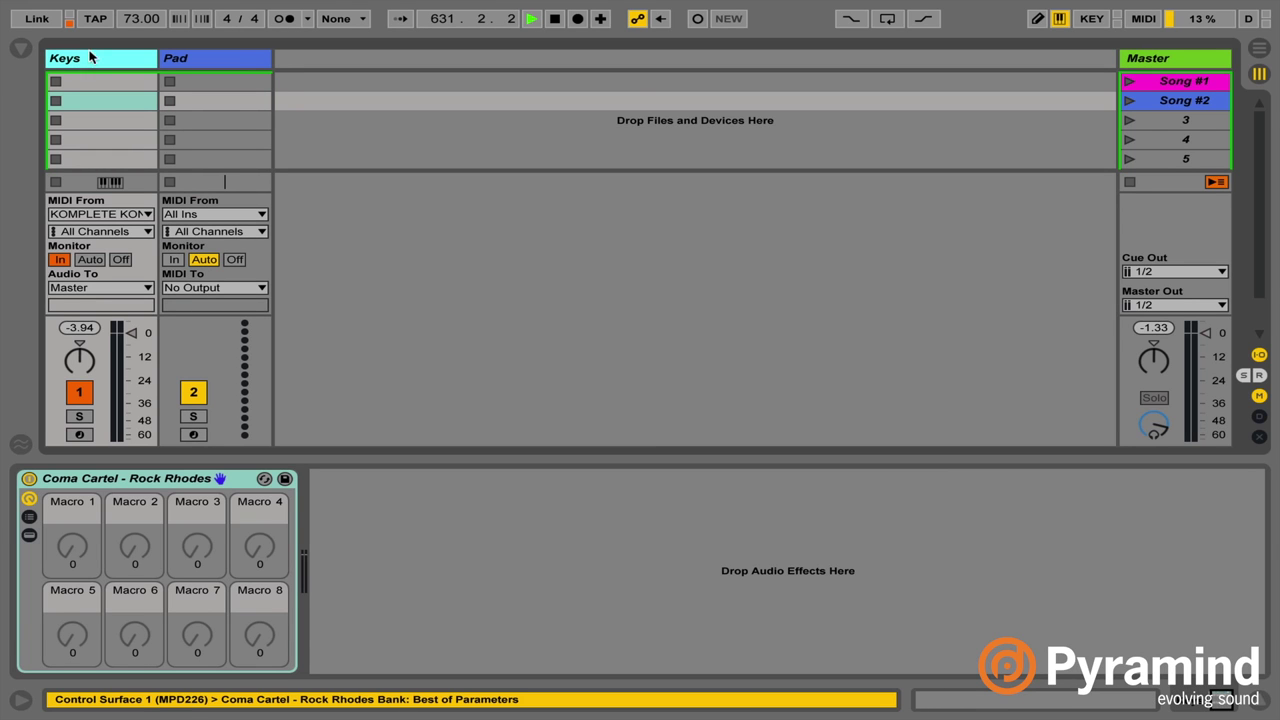
Set the Pad track's MIDI input to Ableton Push with monitoring set to In.
{"action": "left_click", "coordinate": [259, 55]}
{"action": "left_click", "coordinate": [222, 217]}
{"action": "left_click", "coordinate": [226, 245]}
{"action": "left_click", "coordinate": [174, 259]}
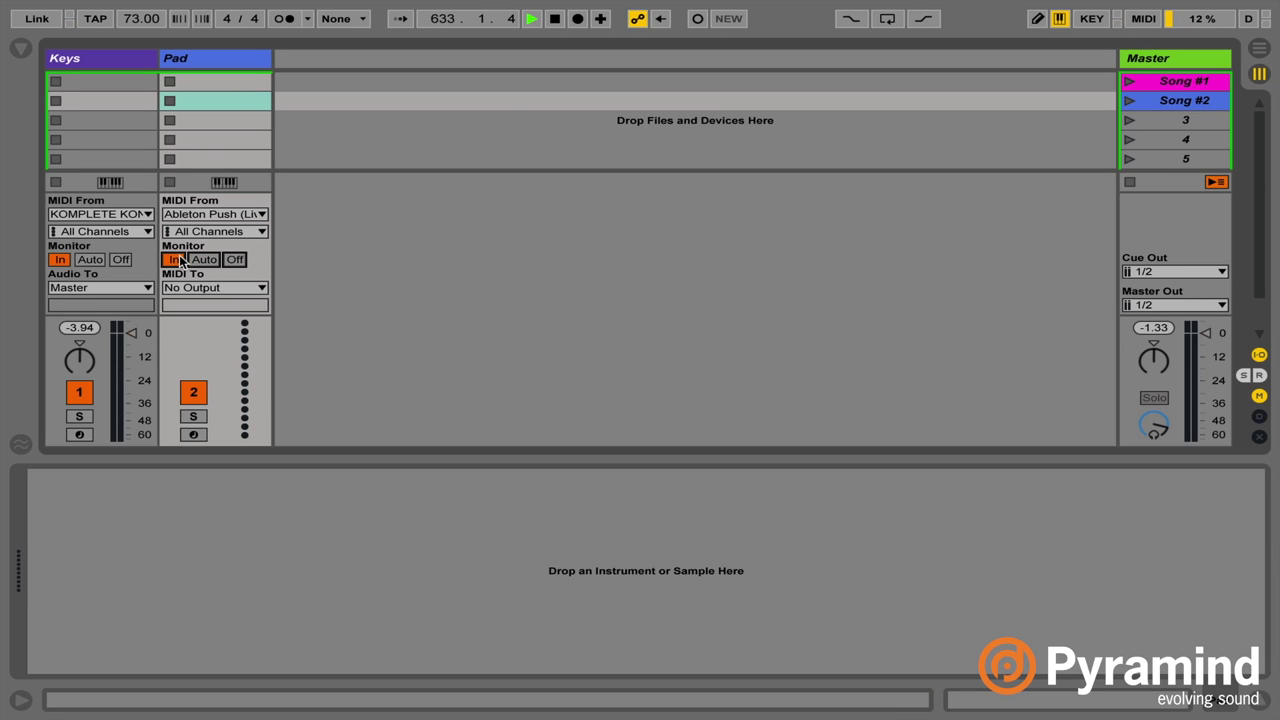
{"action": "left_click", "coordinate": [104, 58]}
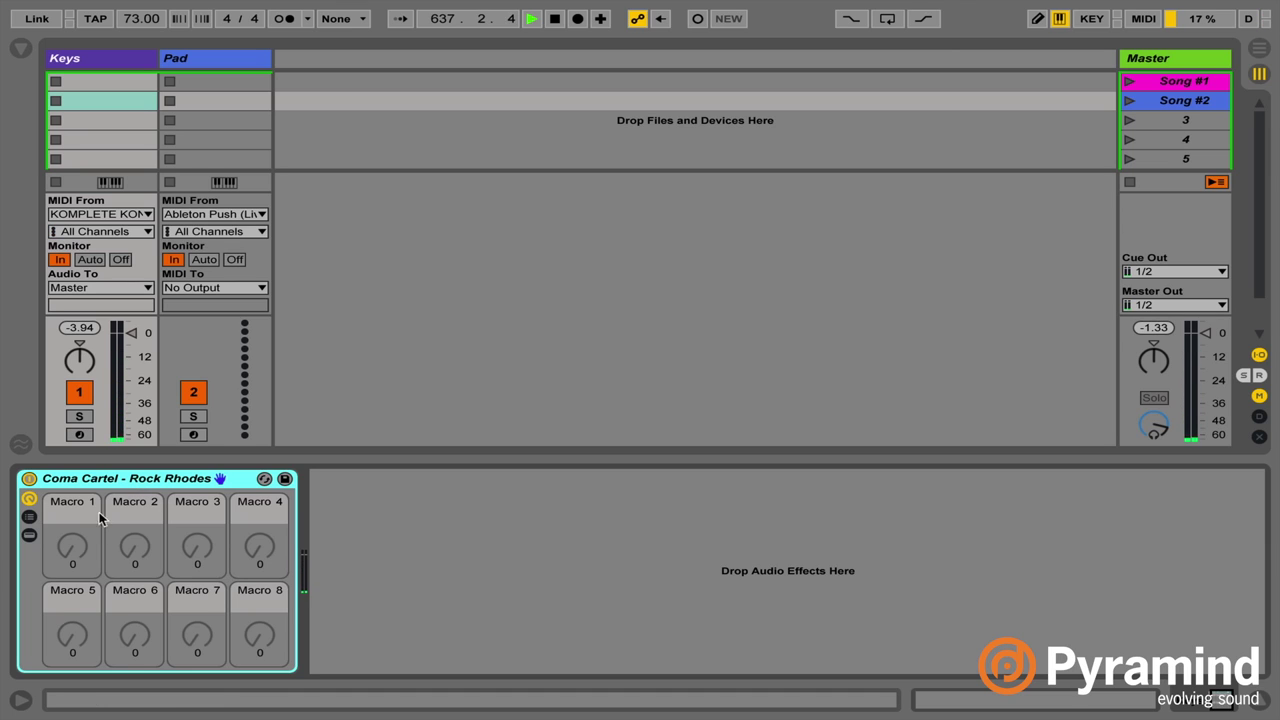
Group the Coma Cartel Rhodes rack with Cmd+G, then add Grand Piano.adg as a second chain.
{"action": "left_click", "coordinate": [29, 517]}
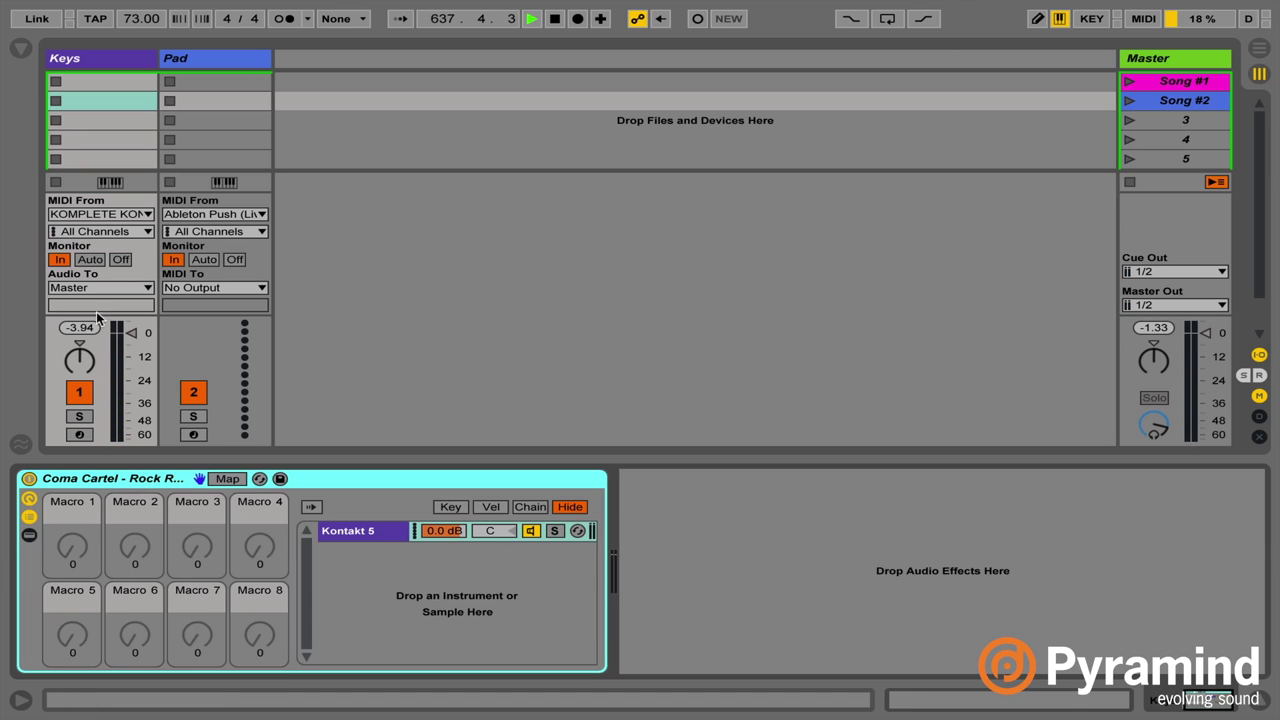
{"action": "left_click", "coordinate": [21, 48]}
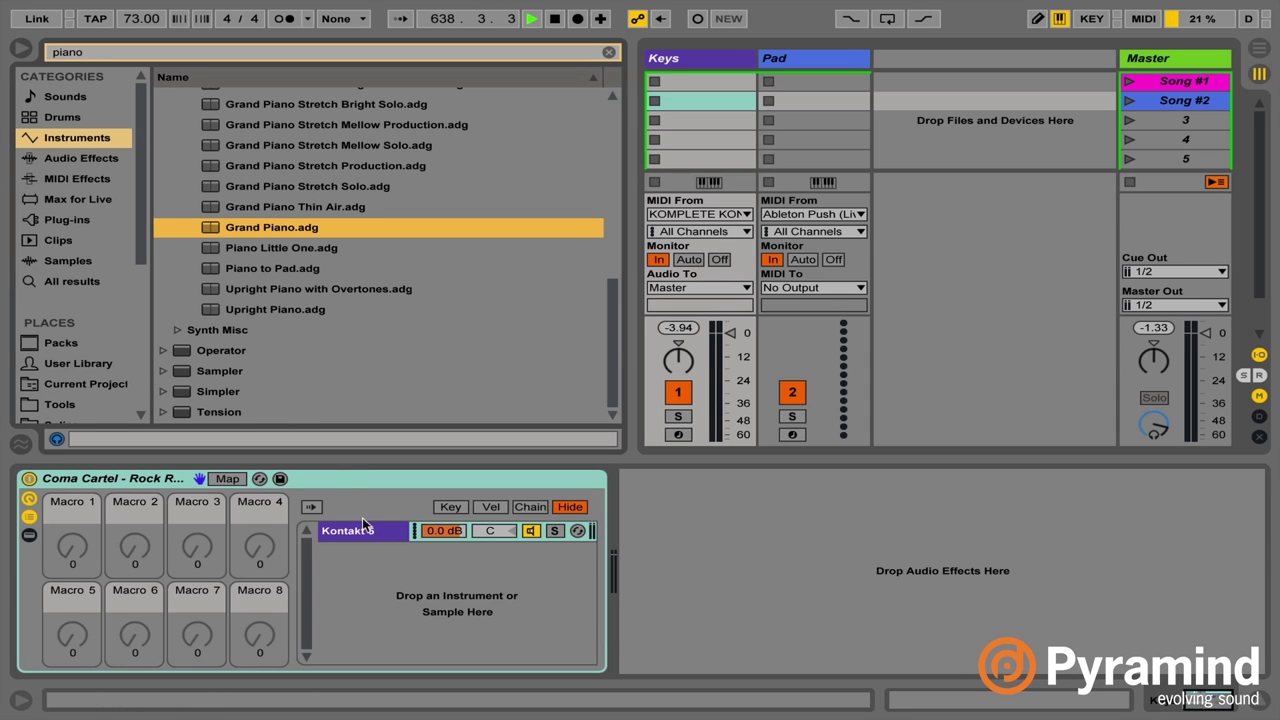
{"action": "left_click", "coordinate": [364, 570]}
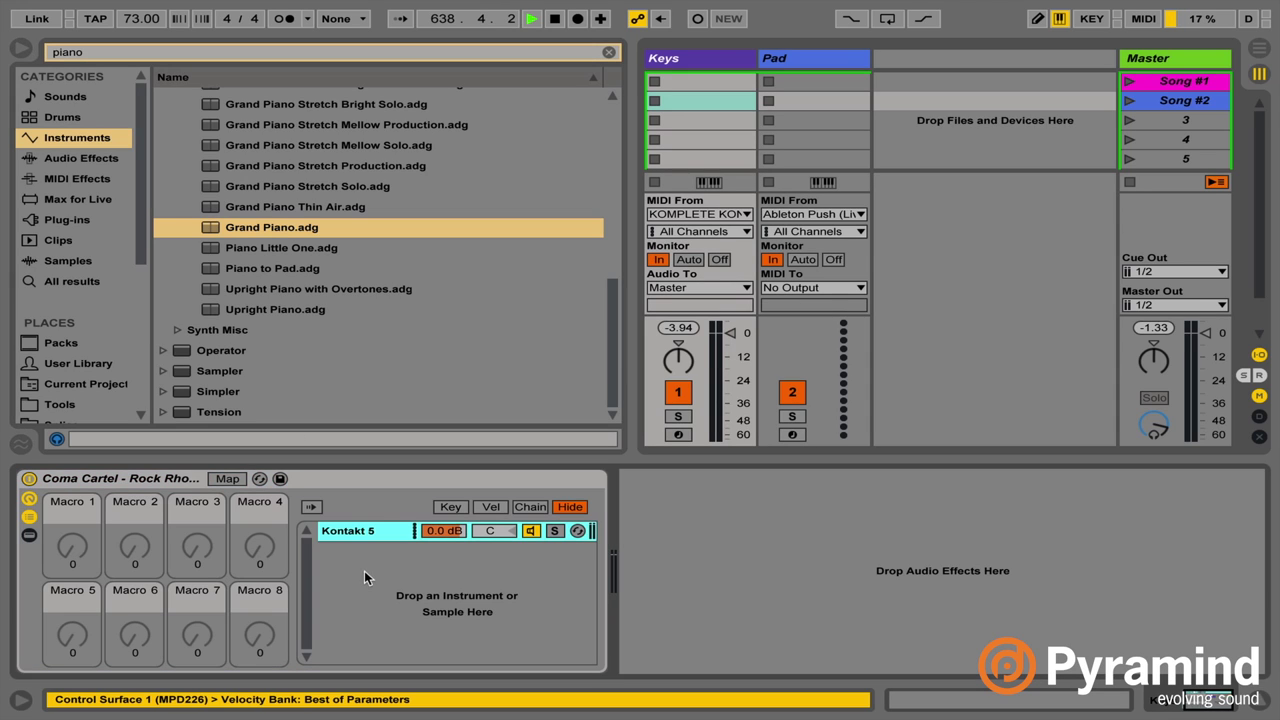
{"action": "left_click", "coordinate": [58, 479]}
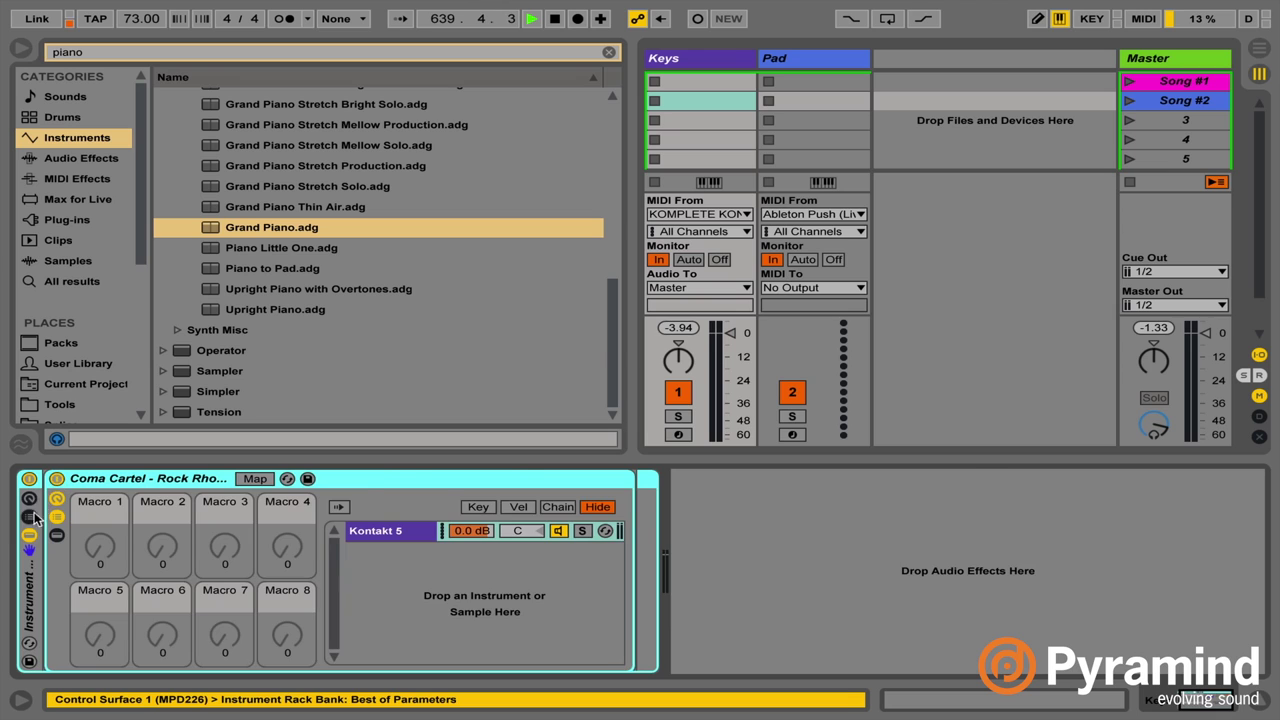
{"action": "key", "text": "ctrl+g"}
{"action": "double_click", "coordinate": [399, 482]}
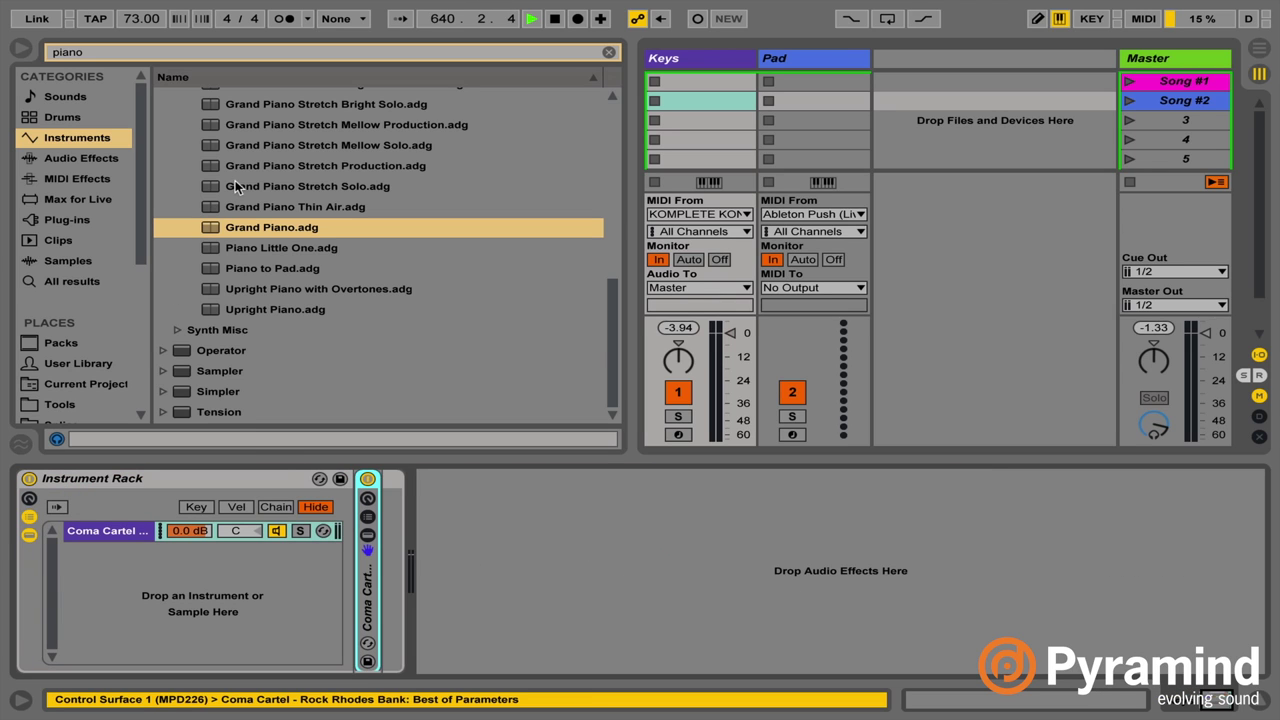
{"action": "left_click_drag", "start_coordinate": [228, 224], "coordinate": [268, 598]}
{"action": "key", "text": "ctrl+alt+b"}
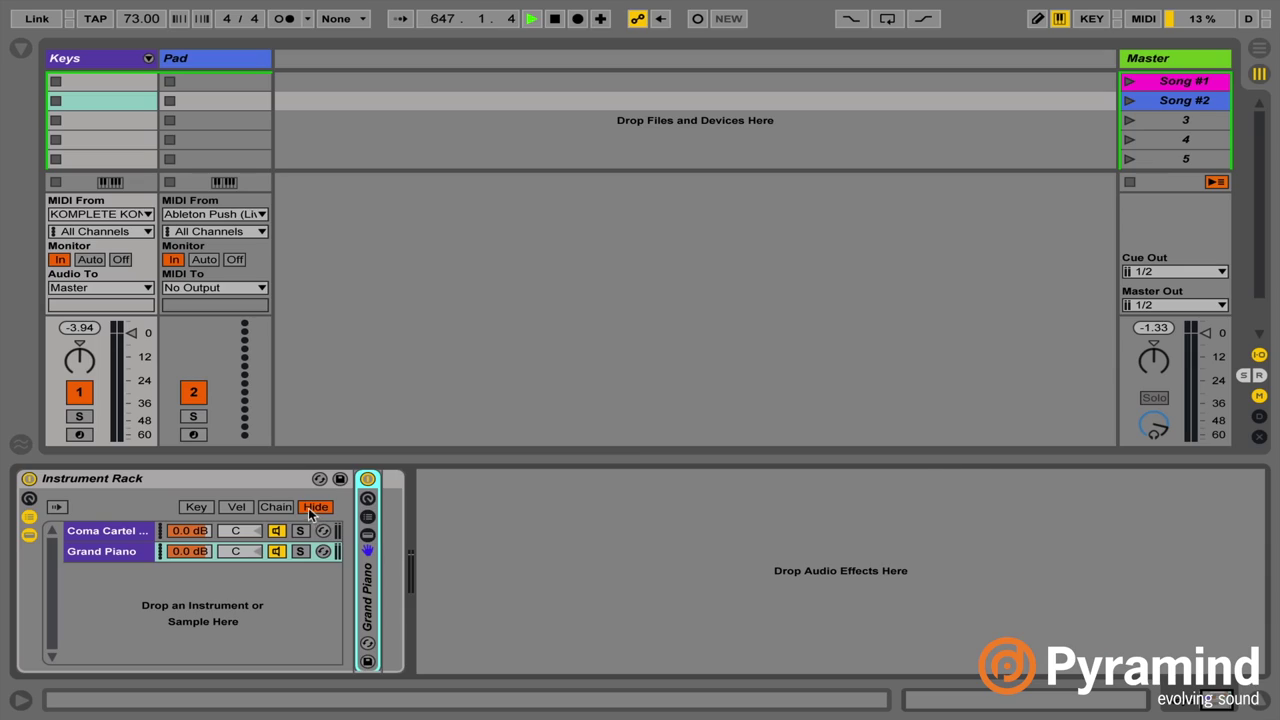
Show the Rhodes and Grand Piano chain-select zones, returning the chain selector to 0.
{"action": "left_click", "coordinate": [280, 507]}
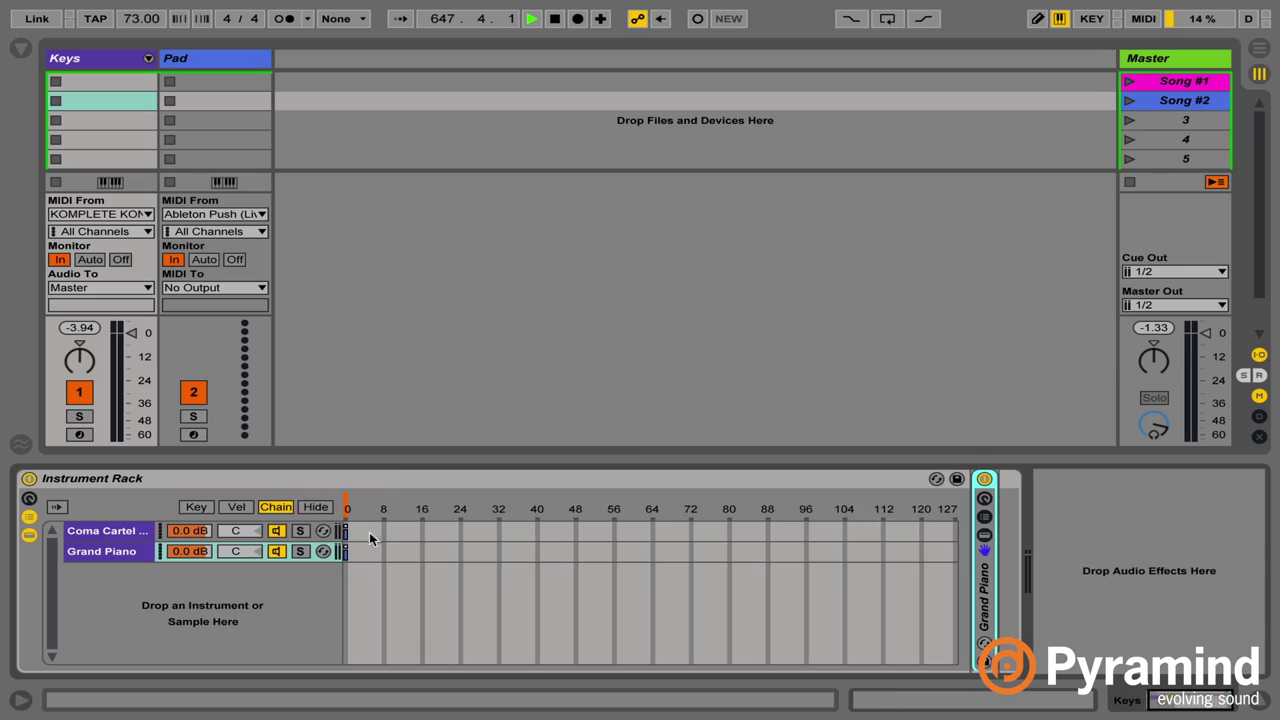
{"action": "left_click", "coordinate": [136, 532]}
{"action": "left_click", "coordinate": [124, 552]}
{"action": "left_click", "coordinate": [121, 531]}
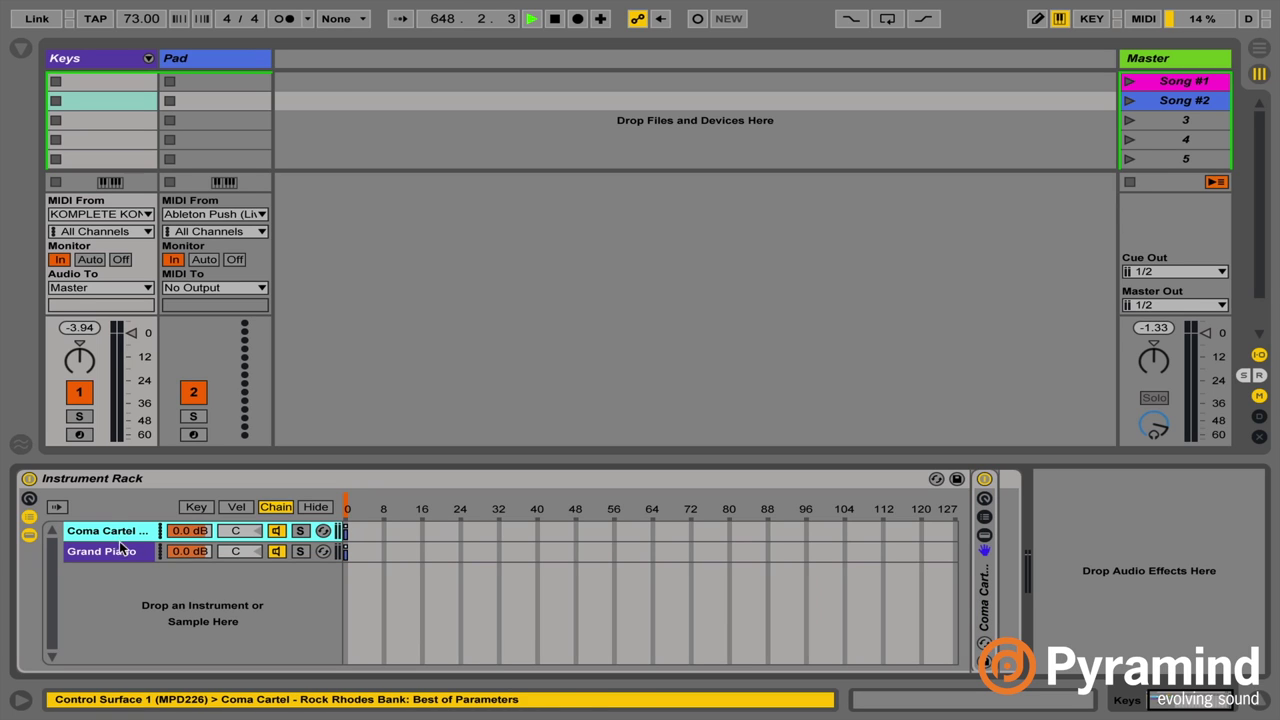
{"action": "left_click", "coordinate": [345, 553]}
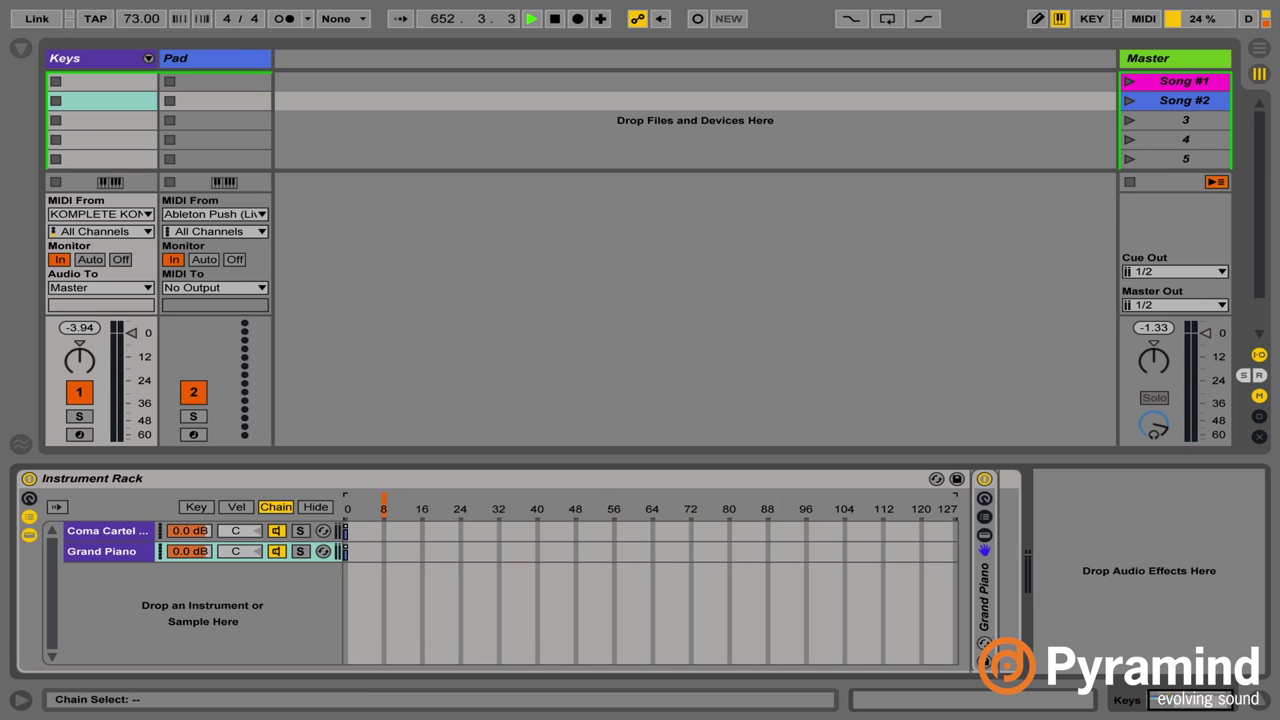
{"action": "left_click", "coordinate": [345, 551]}
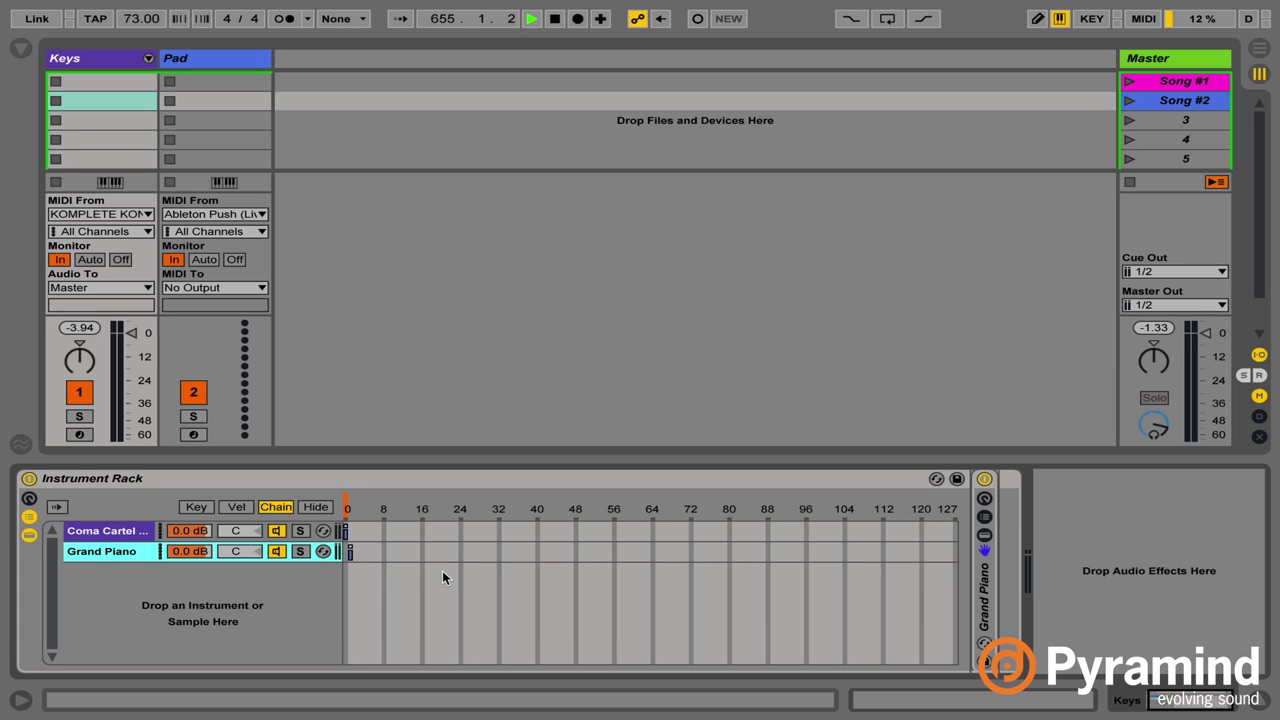
{"action": "left_click", "coordinate": [347, 498]}
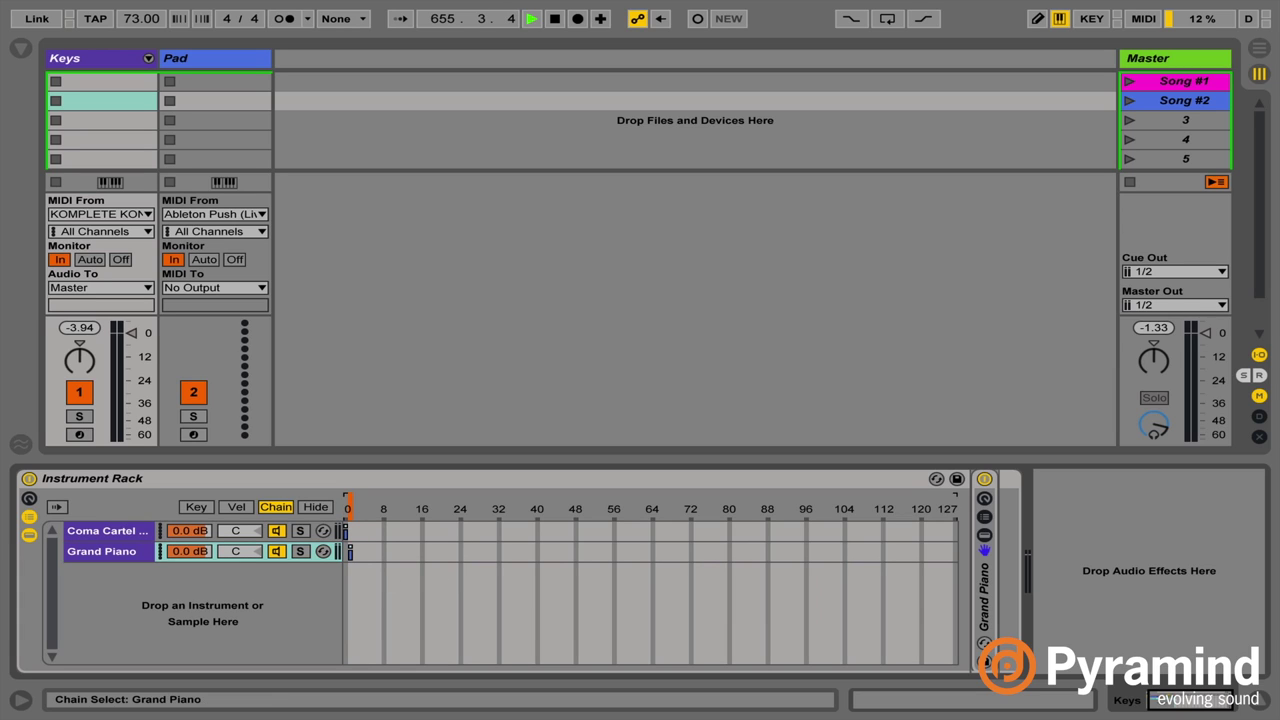
{"action": "left_click_drag", "start_coordinate": [347, 498], "coordinate": [355, 498]}
{"action": "key", "text": "Left"}
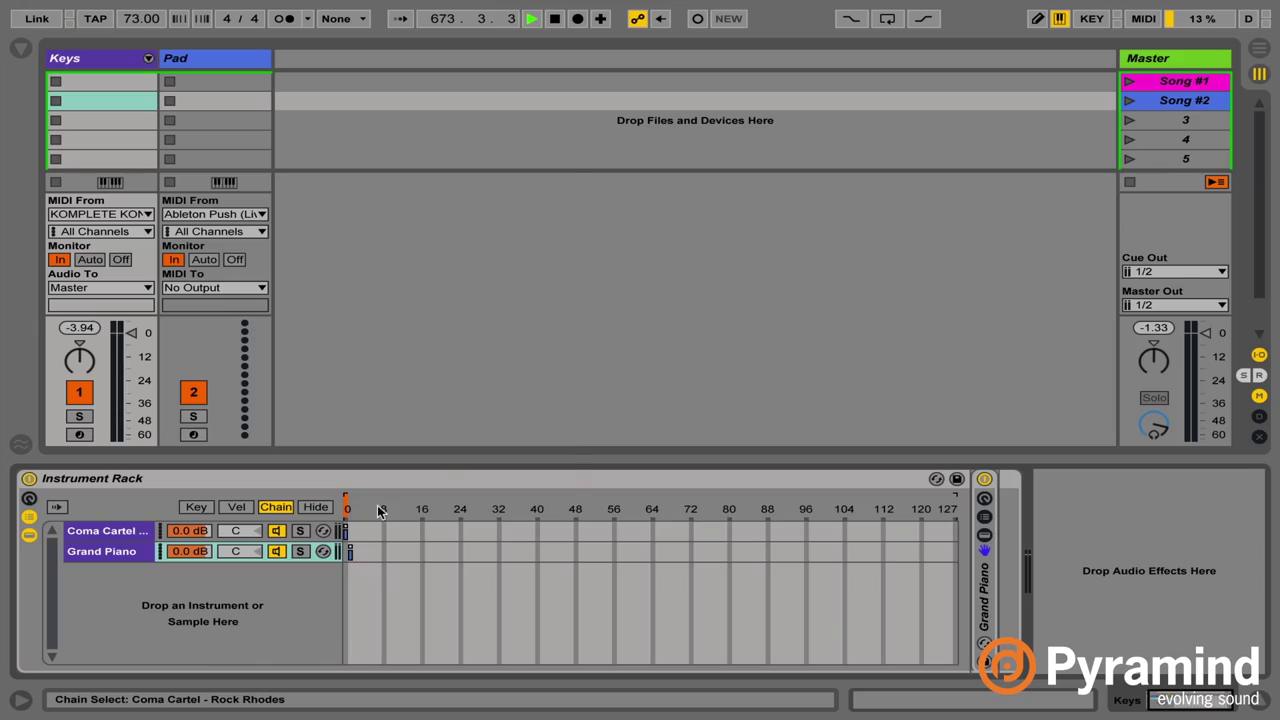
Map the chain selector to Macro 1, rename the macro Selector, and colour it purple.
{"action": "right_click", "coordinate": [380, 511]}
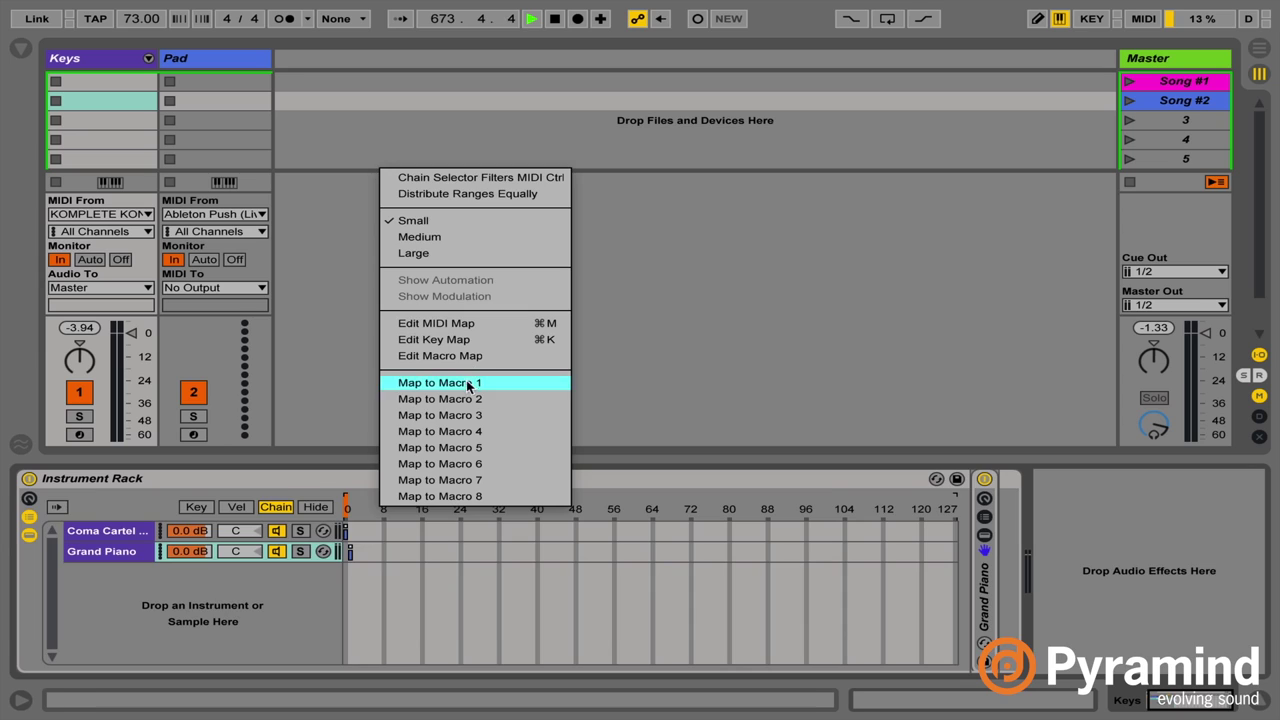
{"action": "left_click", "coordinate": [466, 380]}
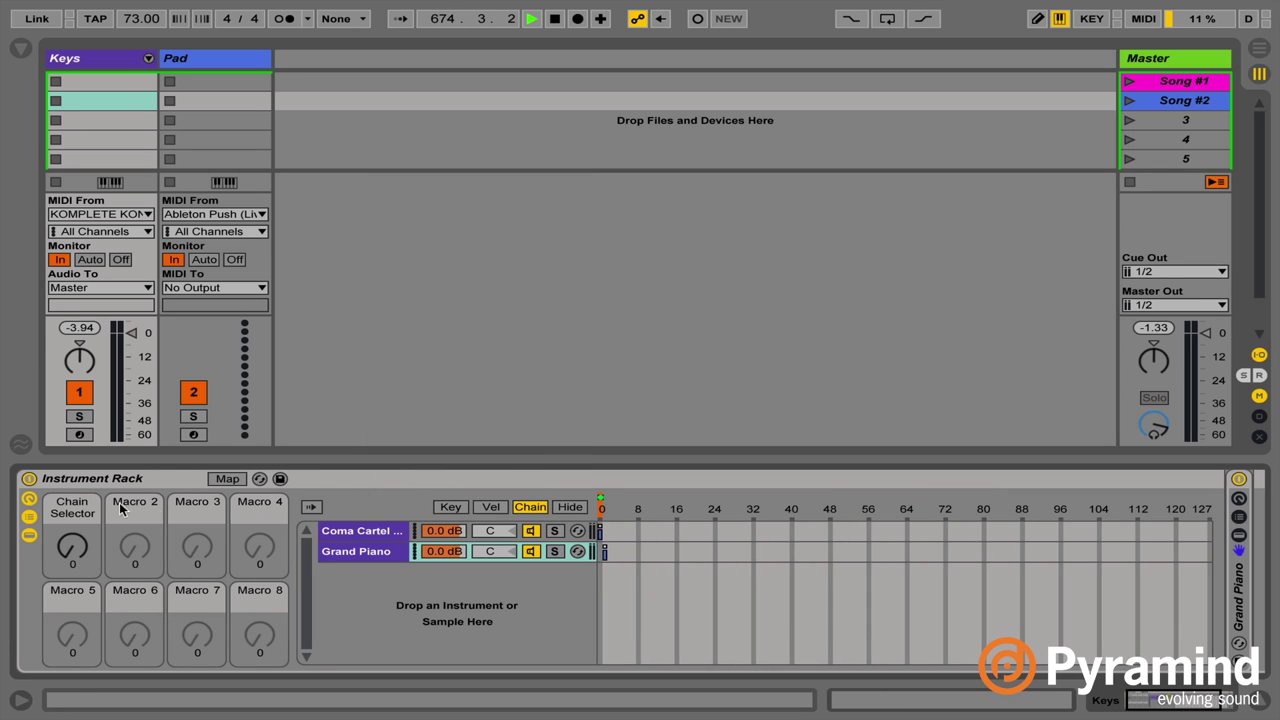
{"action": "left_click", "coordinate": [67, 516]}
{"action": "type", "text": "Instrument Se"}
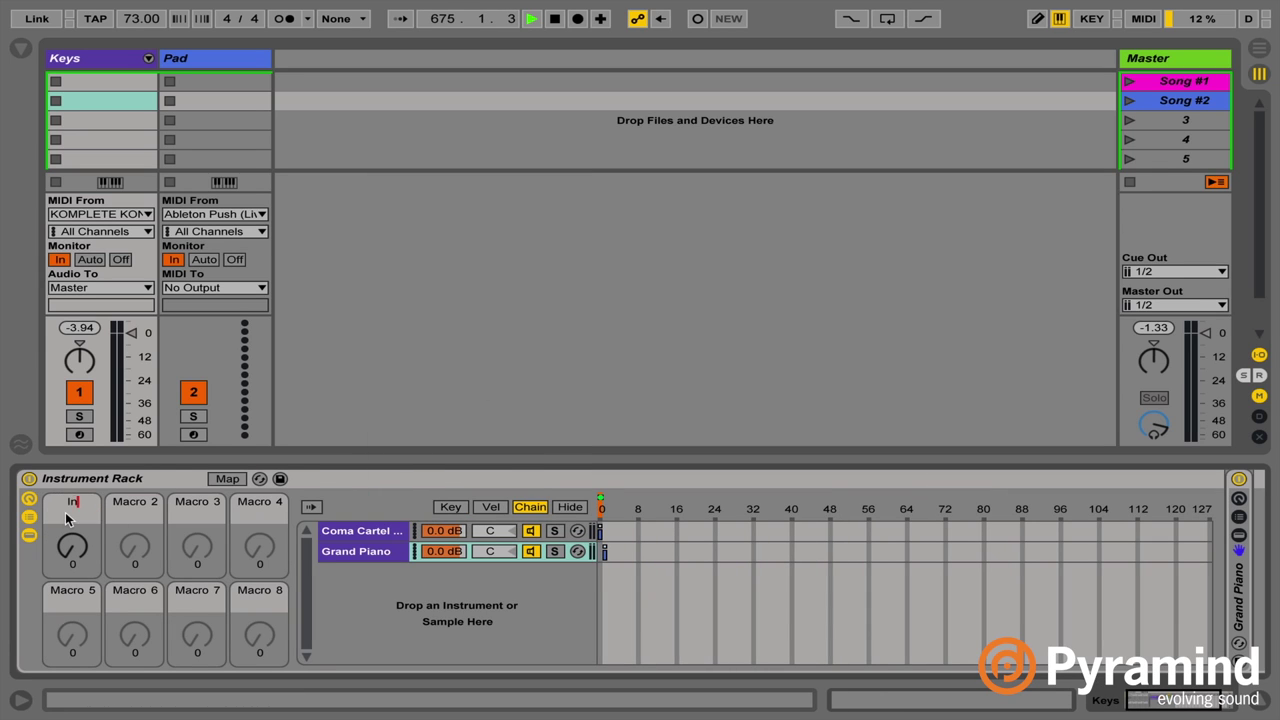
{"action": "key", "text": "ctrl+a"}
{"action": "type", "text": "Selector"}
{"action": "key", "text": "Return"}
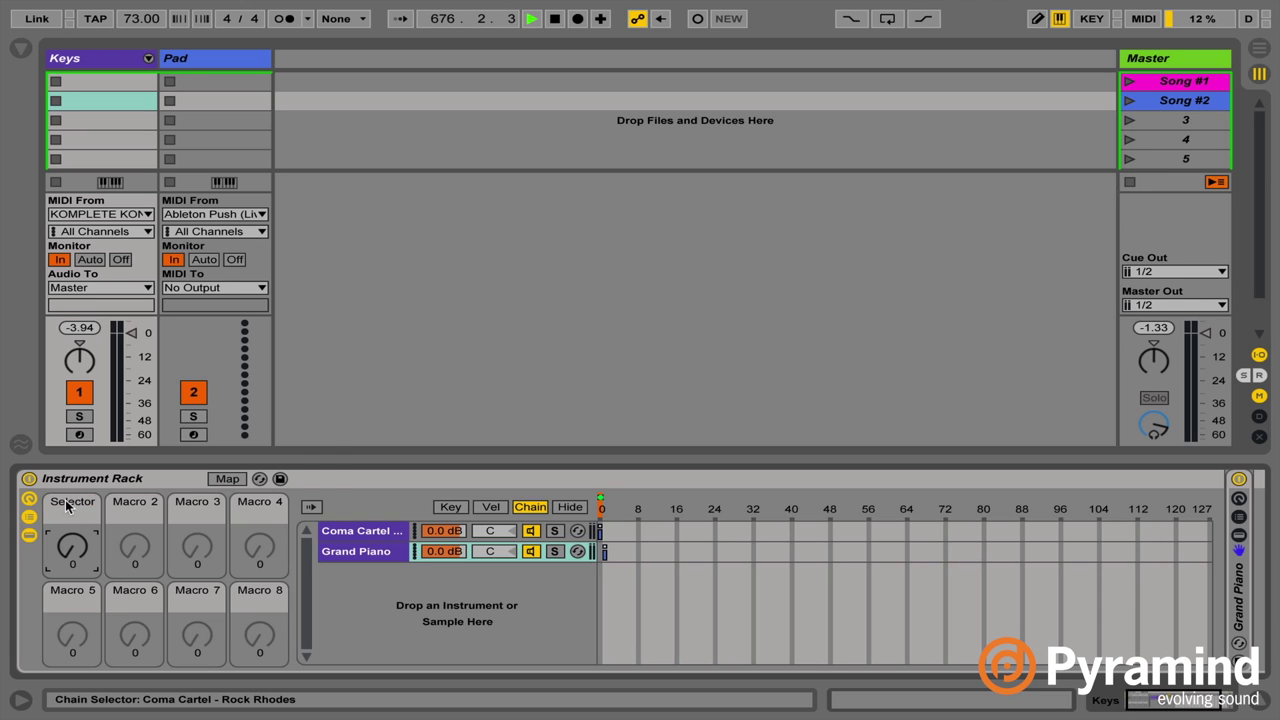
{"action": "right_click", "coordinate": [66, 516]}
{"action": "left_click", "coordinate": [249, 436]}
Create empty one-bar MIDI clips in the first two Keys clip slots.
{"action": "left_click", "coordinate": [112, 80]}
{"action": "double_click", "coordinate": [112, 80]}
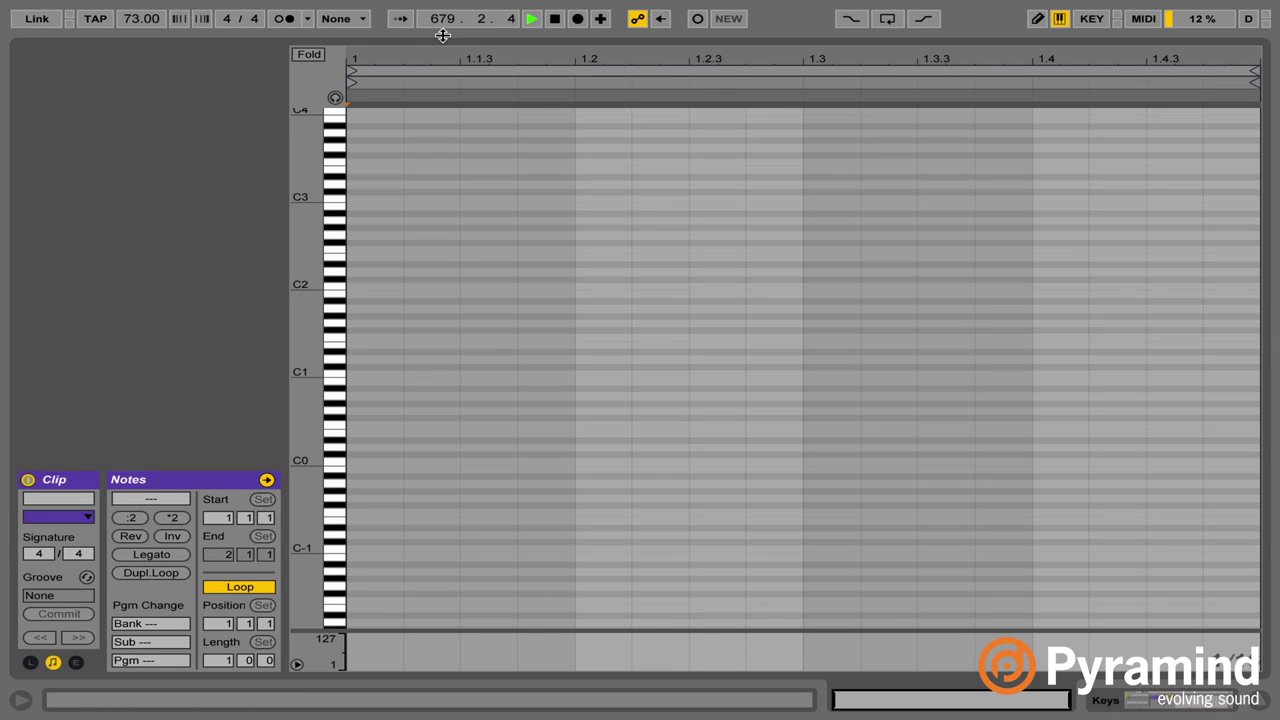
{"action": "left_click_drag", "start_coordinate": [443, 35], "coordinate": [443, 462]}
{"action": "left_click", "coordinate": [88, 102]}
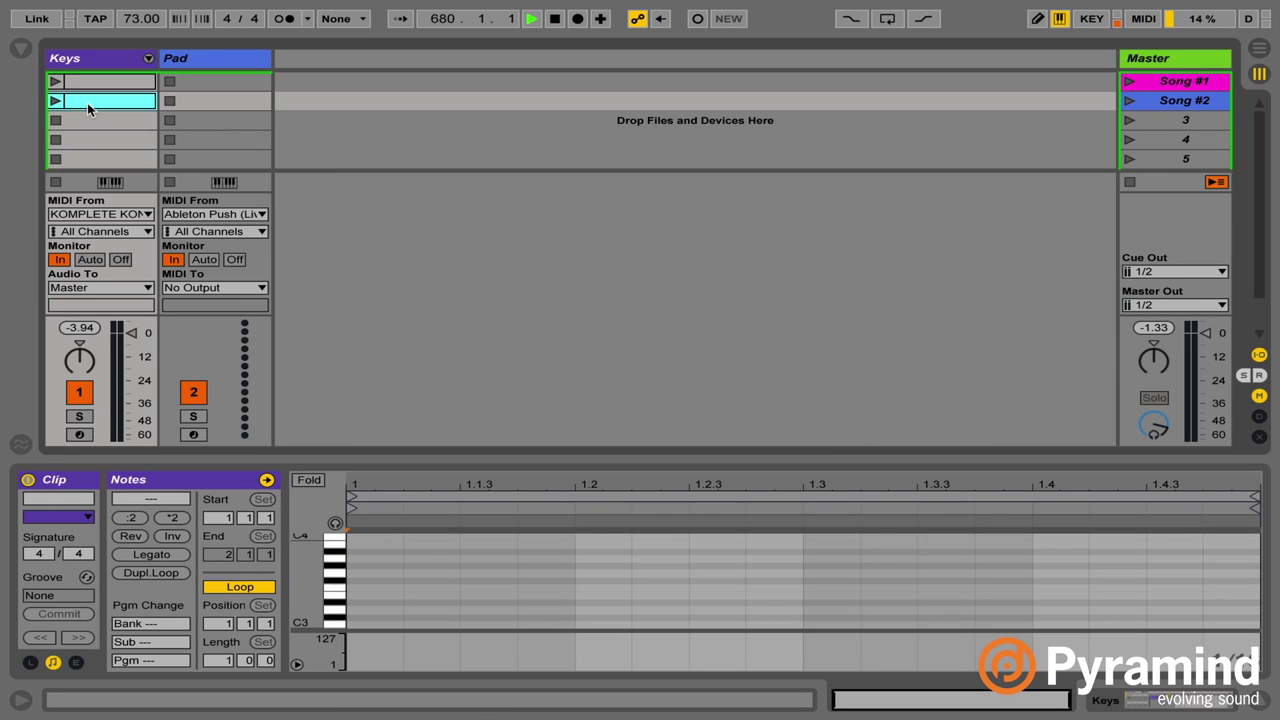
{"action": "left_click", "coordinate": [97, 120]}
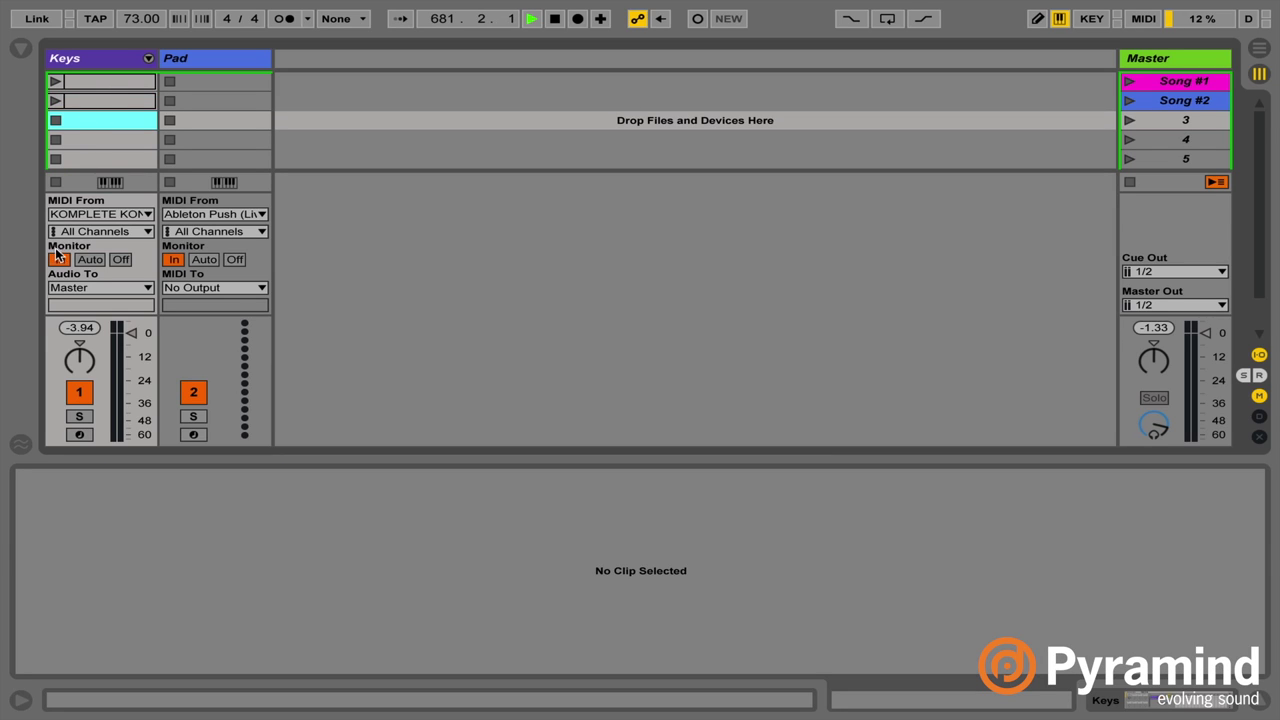
Switch the Keys track's monitoring to Auto and back to In.
{"action": "left_click", "coordinate": [83, 262]}
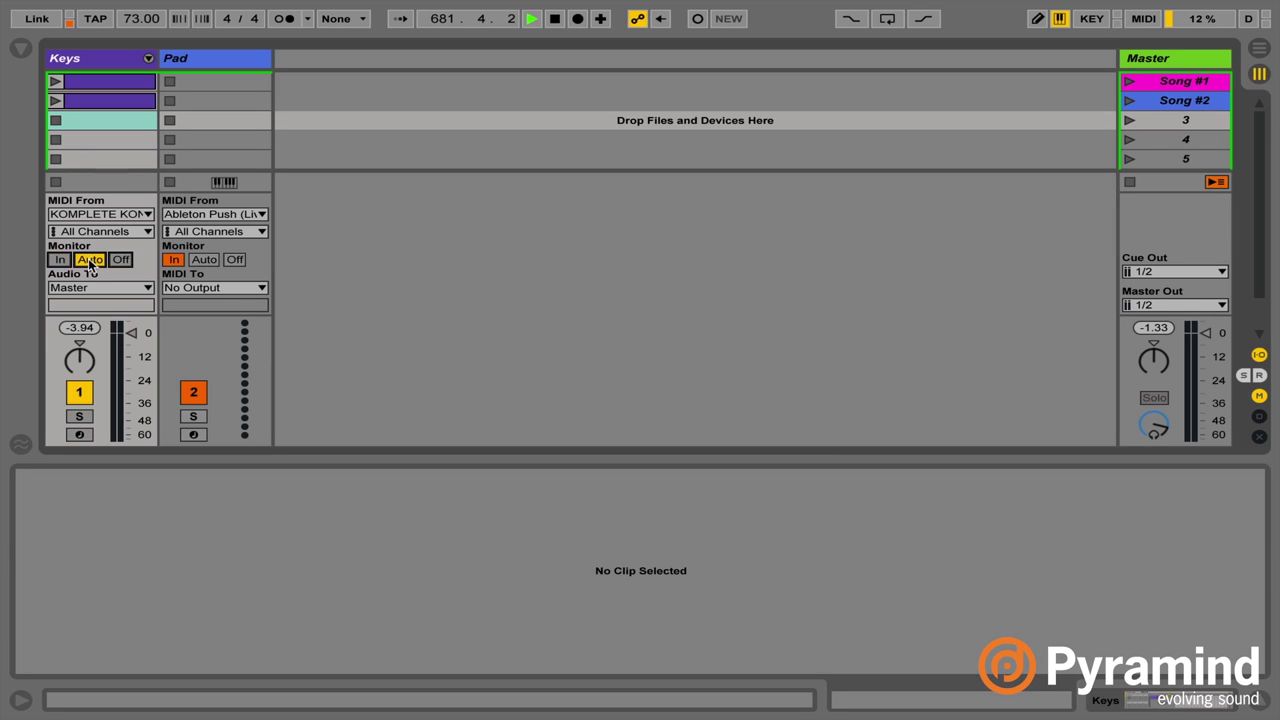
{"action": "left_click", "coordinate": [59, 259]}
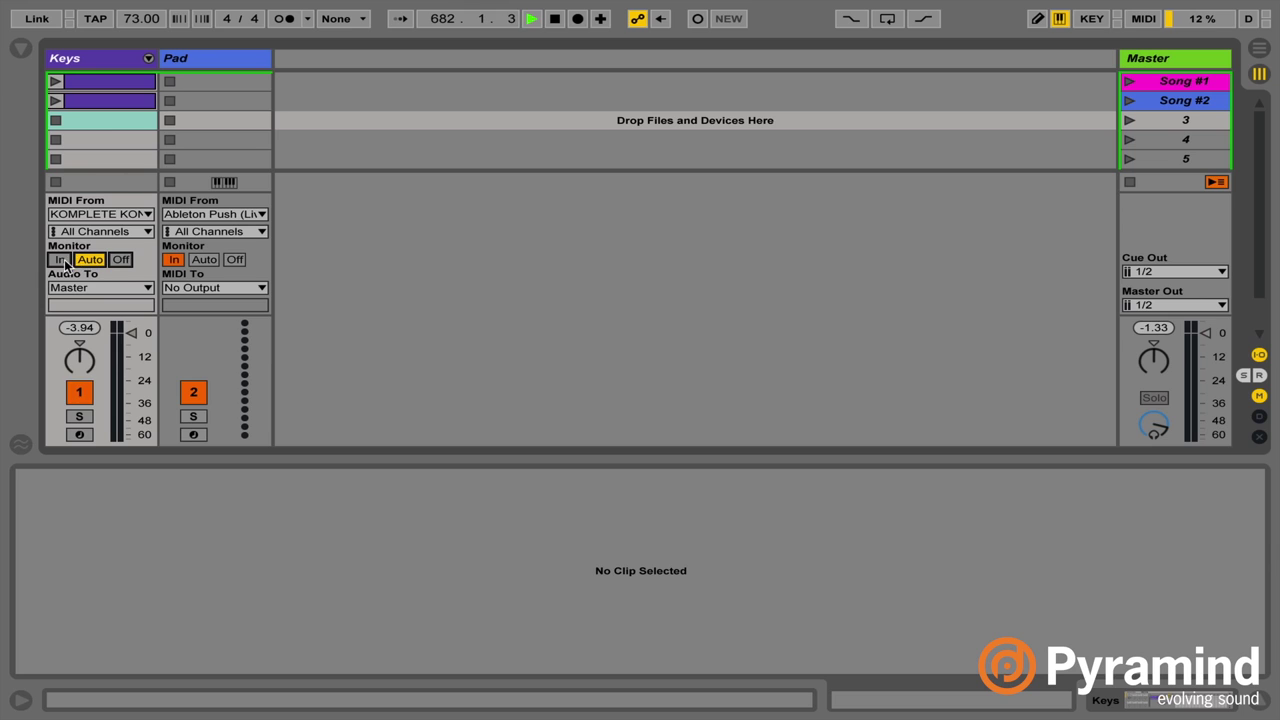
{"action": "left_click", "coordinate": [87, 80]}
{"action": "left_click", "coordinate": [88, 80]}
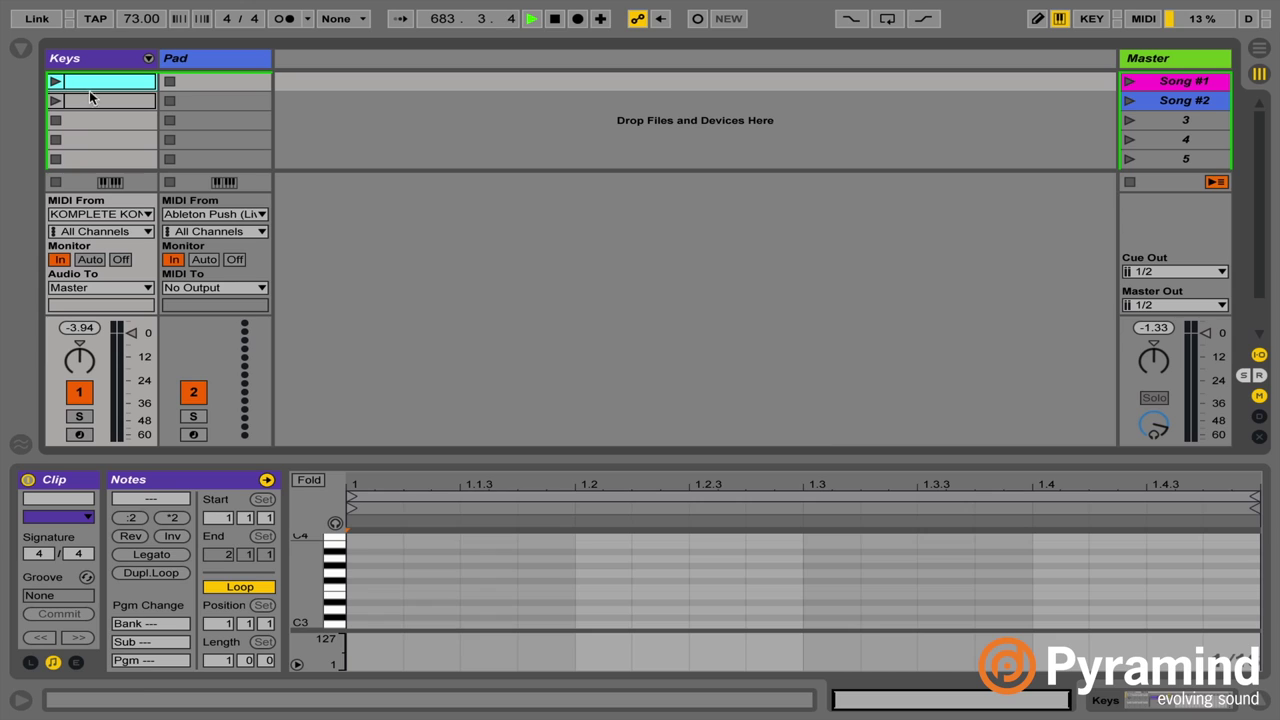
Collapse the velocity lane in the first Keys clip's note editor.
{"action": "left_click_drag", "start_coordinate": [403, 629], "coordinate": [470, 685]}
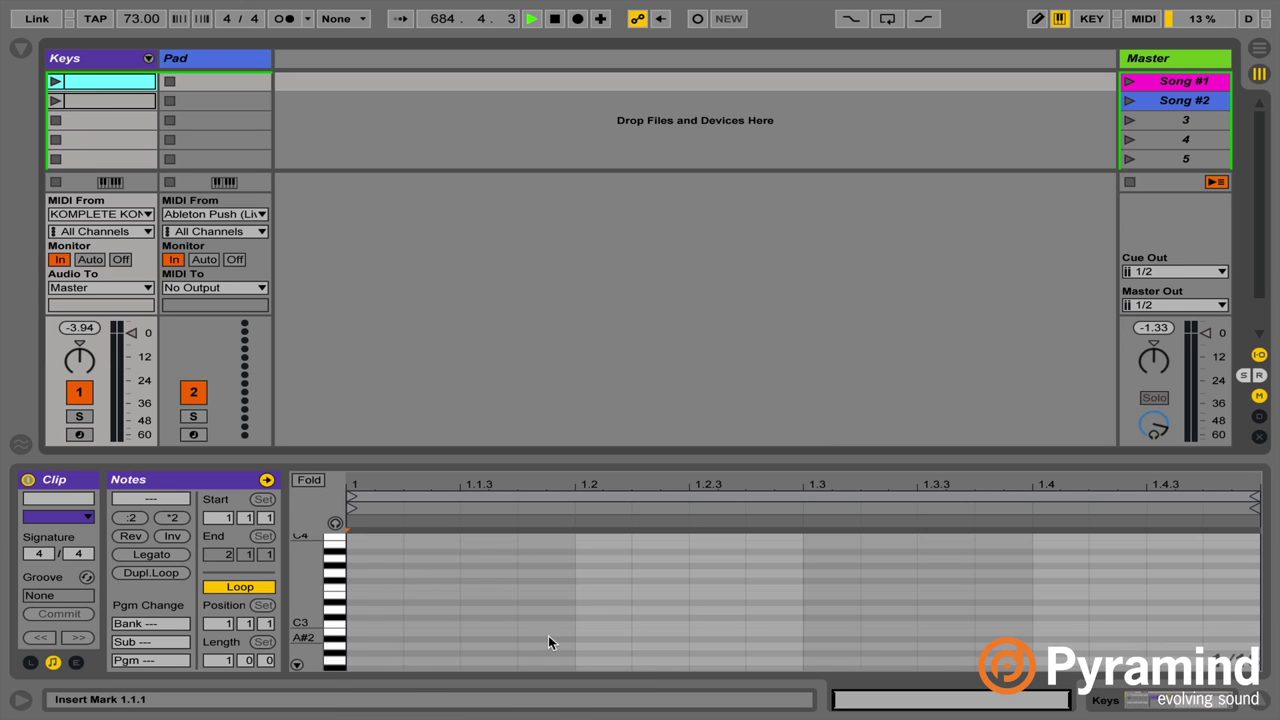
{"action": "left_click", "coordinate": [101, 106]}
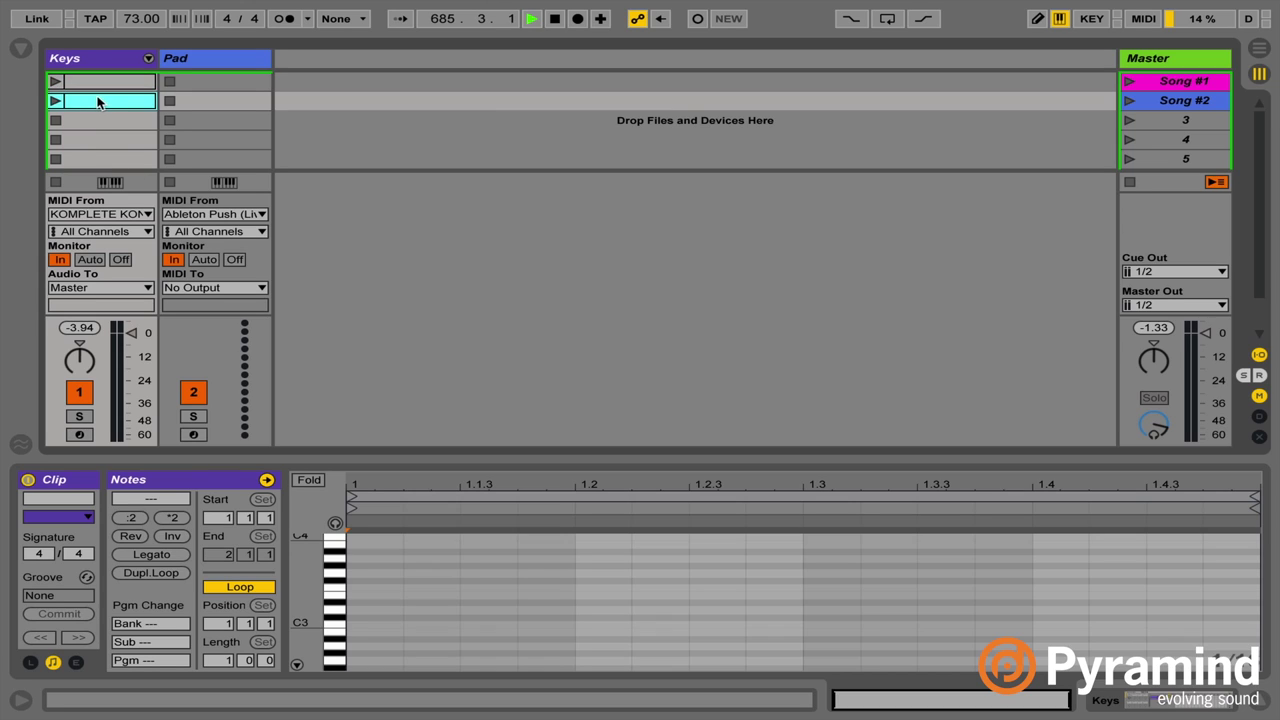
{"action": "left_click", "coordinate": [79, 83]}
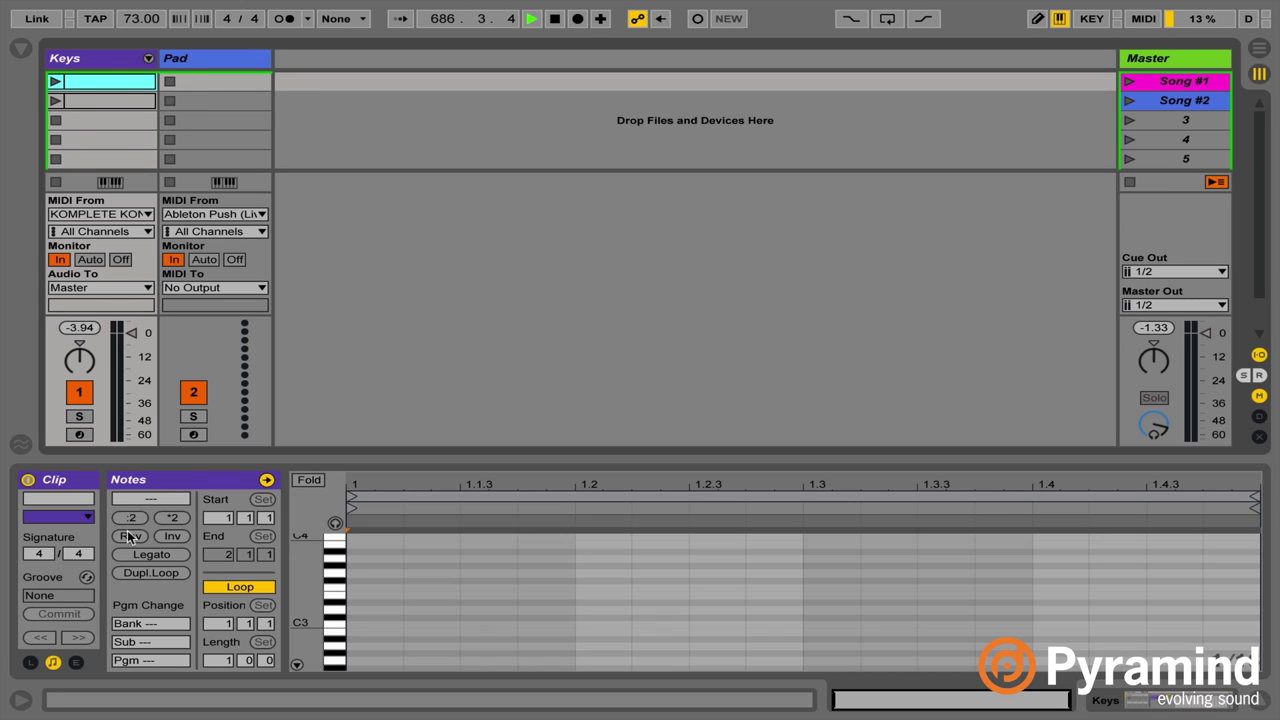
Set the clip's envelope device to Instrument Rack and its control to Selector.
{"action": "left_click", "coordinate": [75, 662]}
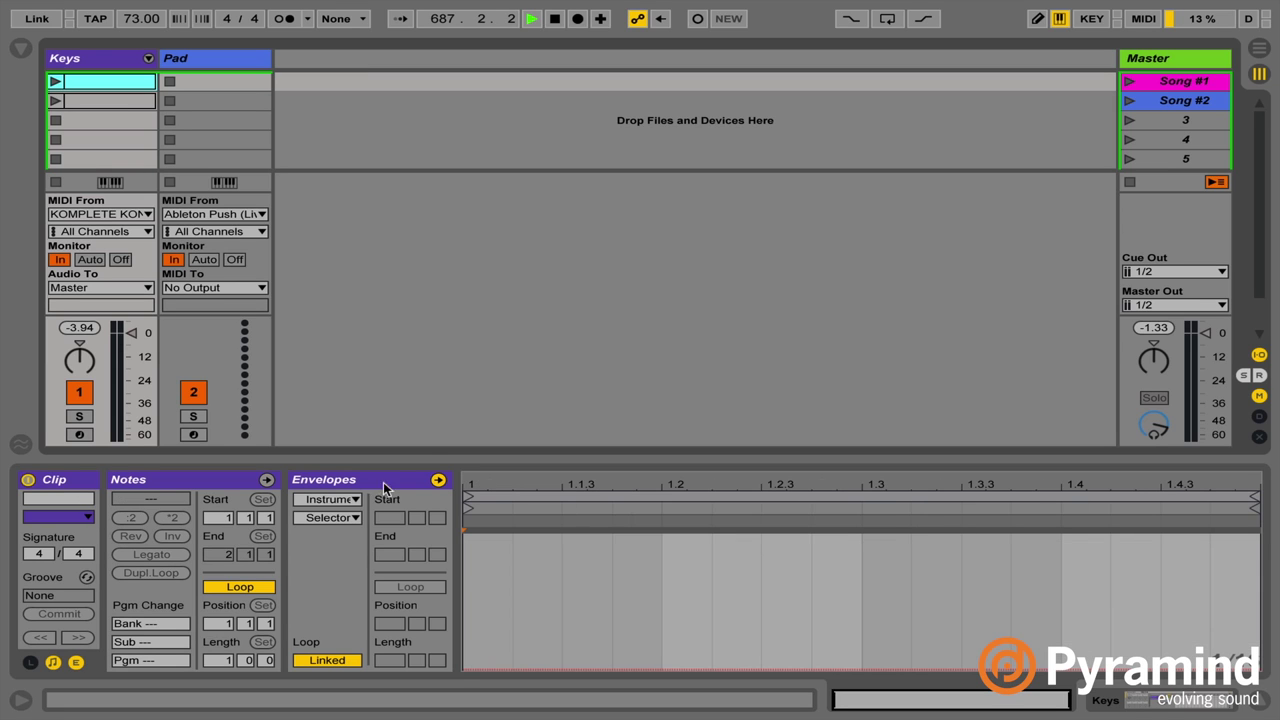
{"action": "left_click", "coordinate": [334, 517]}
{"action": "left_click", "coordinate": [338, 540]}
{"action": "left_click", "coordinate": [333, 499]}
{"action": "left_click", "coordinate": [333, 499]}
{"action": "left_click", "coordinate": [333, 517]}
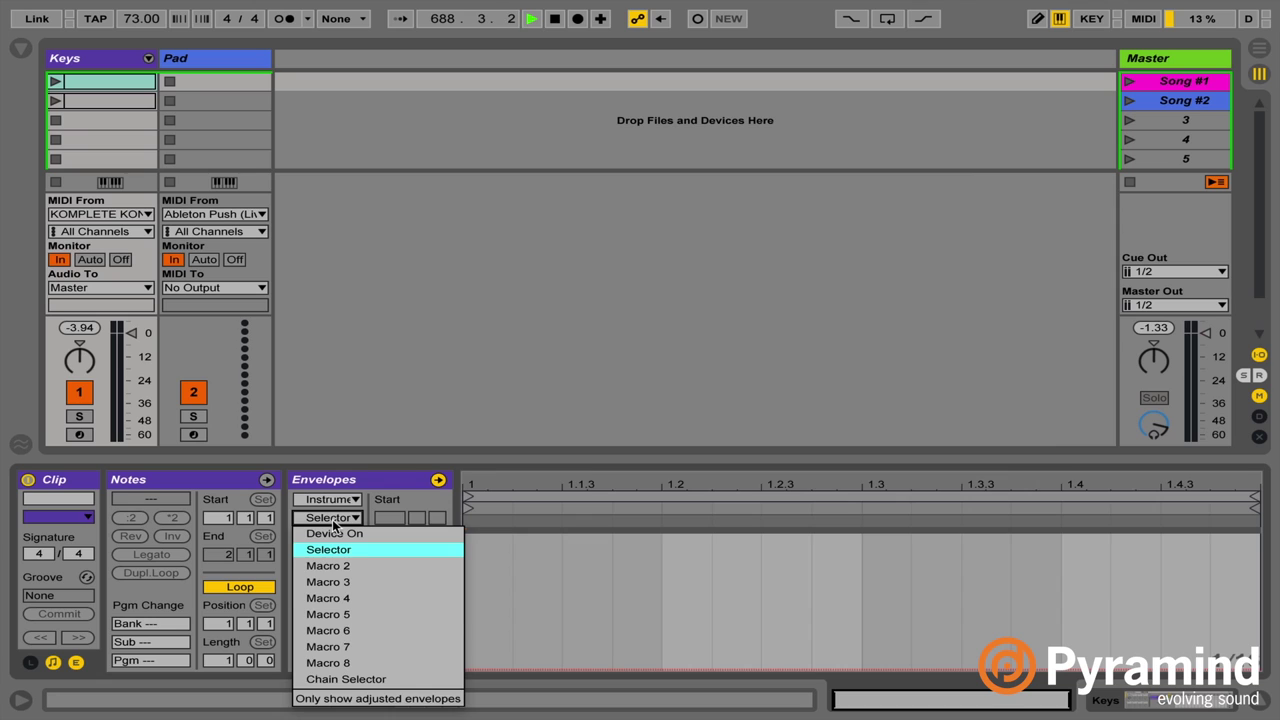
{"action": "left_click", "coordinate": [333, 527]}
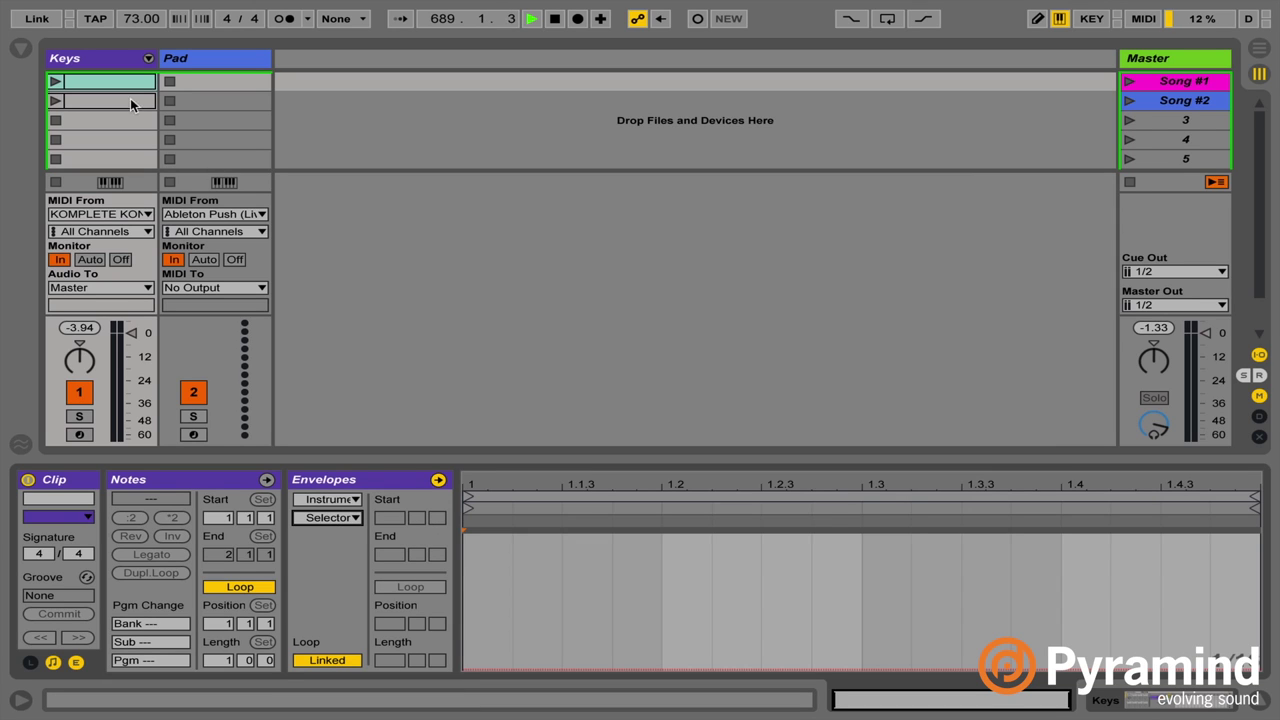
Name the first Keys clip Rhodes and drag its Selector envelope to the lowest value.
{"action": "left_click", "coordinate": [110, 53]}
{"action": "left_click", "coordinate": [103, 76]}
{"action": "type", "text": "Rhodes"}
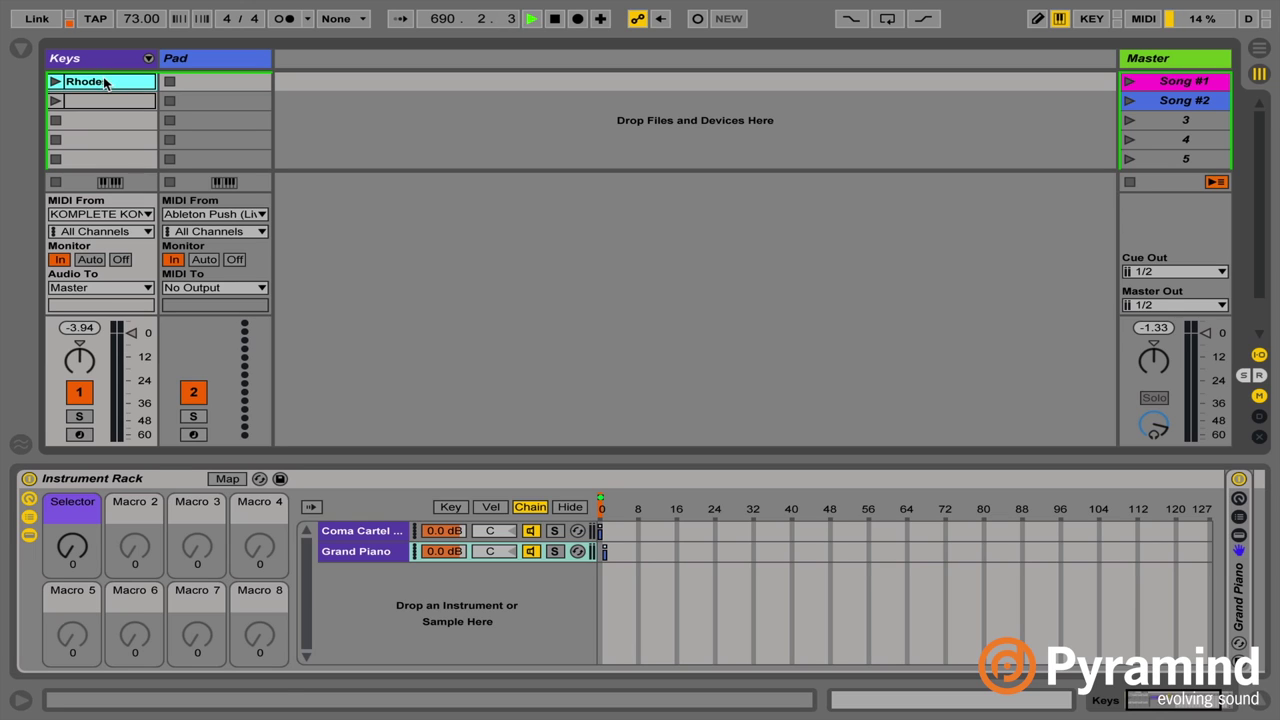
{"action": "left_click", "coordinate": [116, 56]}
{"action": "left_click", "coordinate": [116, 56]}
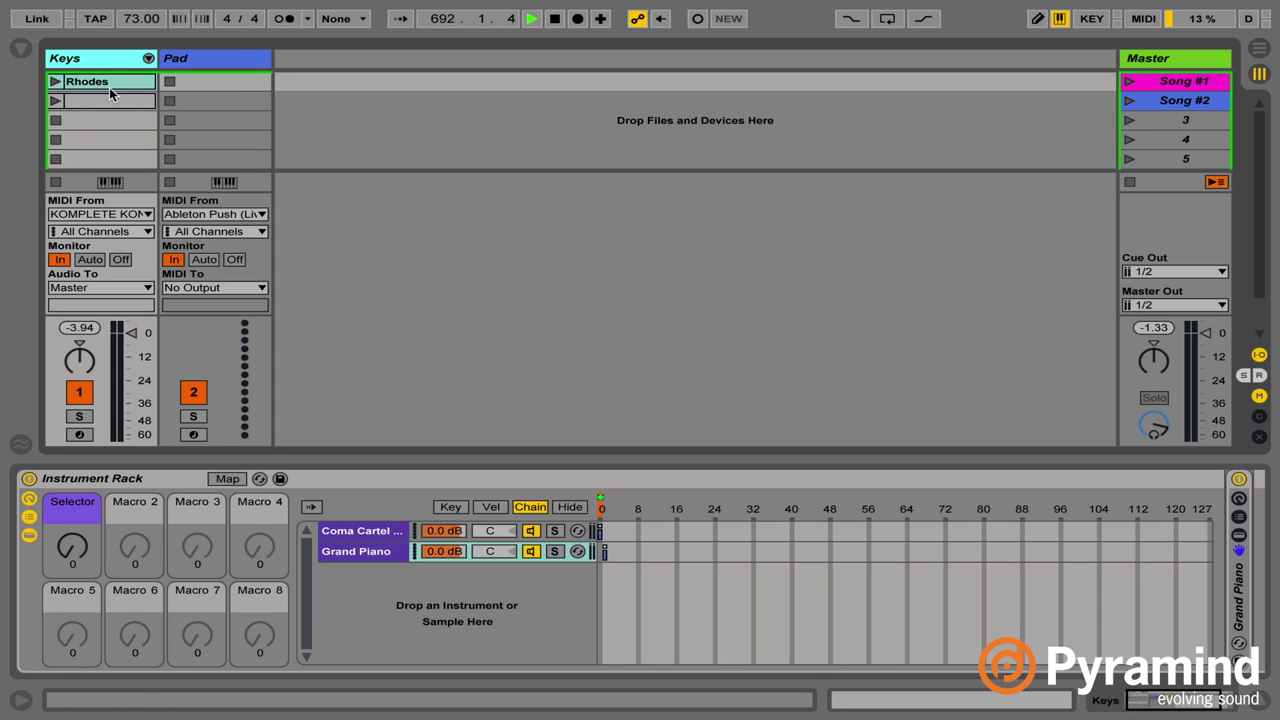
{"action": "left_click", "coordinate": [109, 87]}
{"action": "mouse_move", "coordinate": [498, 672]}
{"action": "left_mouse_down"}
{"action": "mouse_move", "coordinate": [510, 545]}
{"action": "mouse_move", "coordinate": [512, 670]}
{"action": "left_mouse_up"}
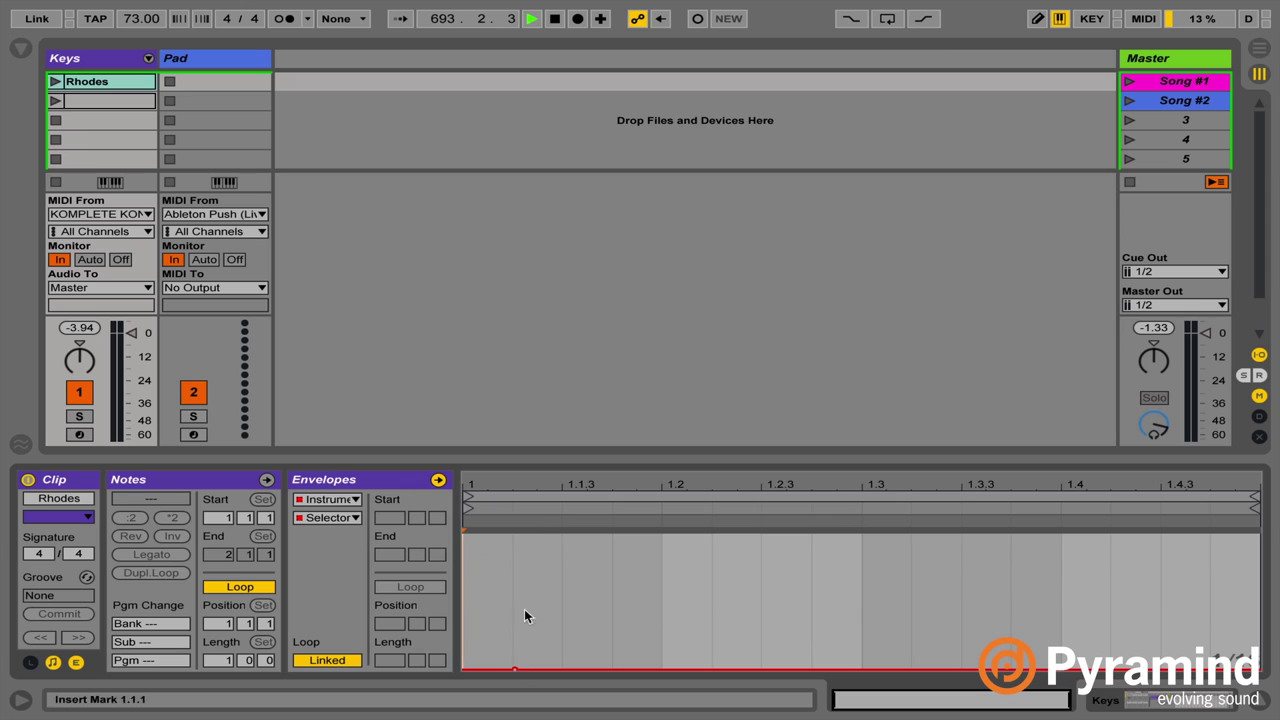
Name the second Keys clip Piano and add a Selector envelope to it.
{"action": "left_click", "coordinate": [118, 98]}
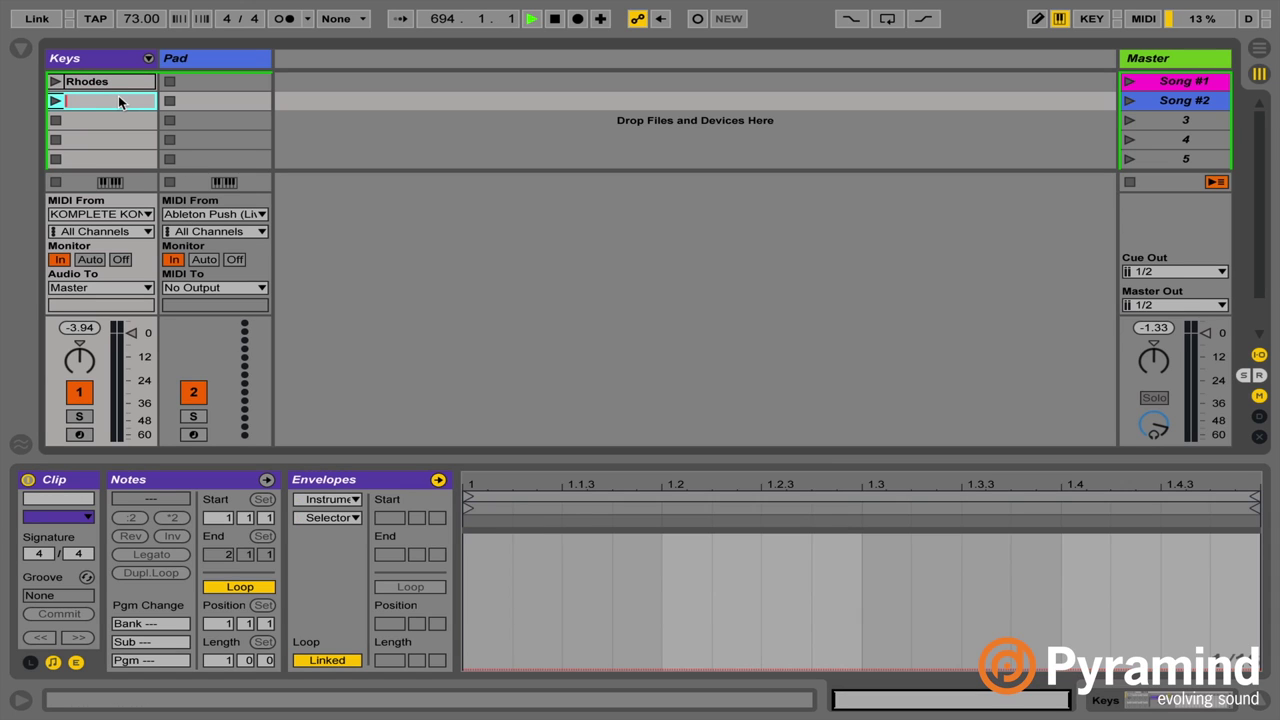
{"action": "type", "text": "Piano"}
{"action": "key", "text": "Return"}
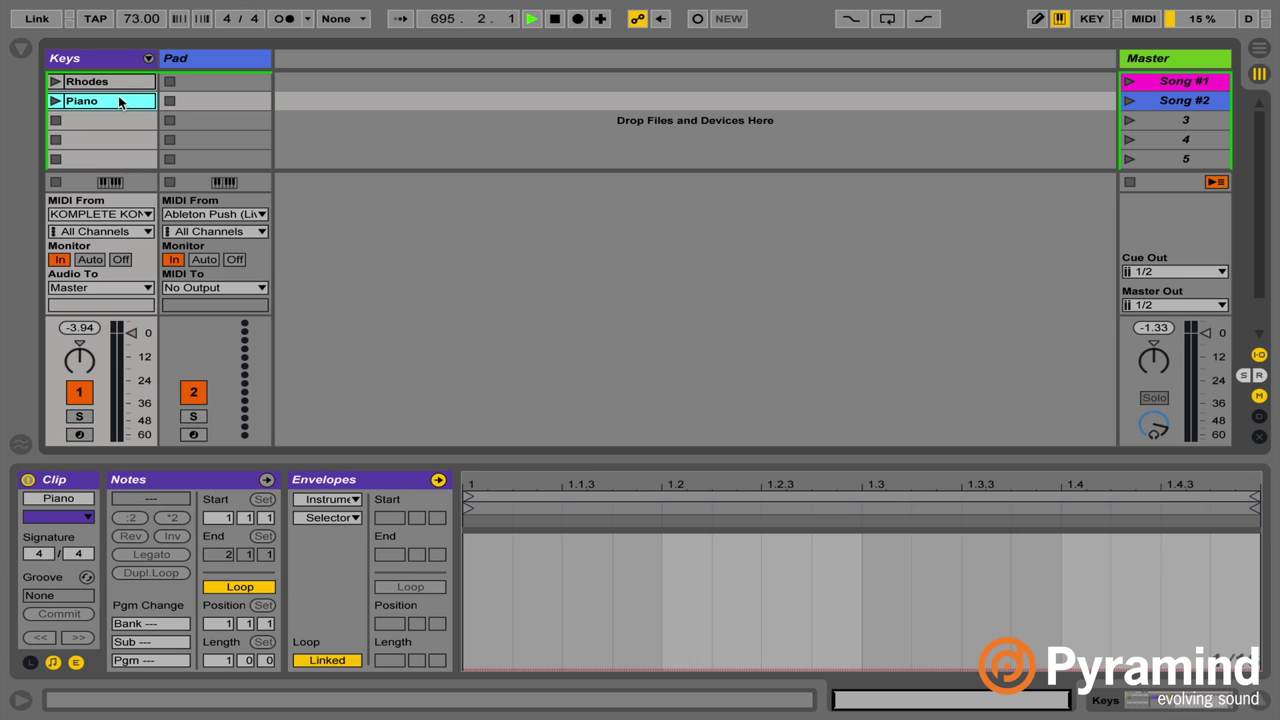
{"action": "left_click", "coordinate": [628, 669]}
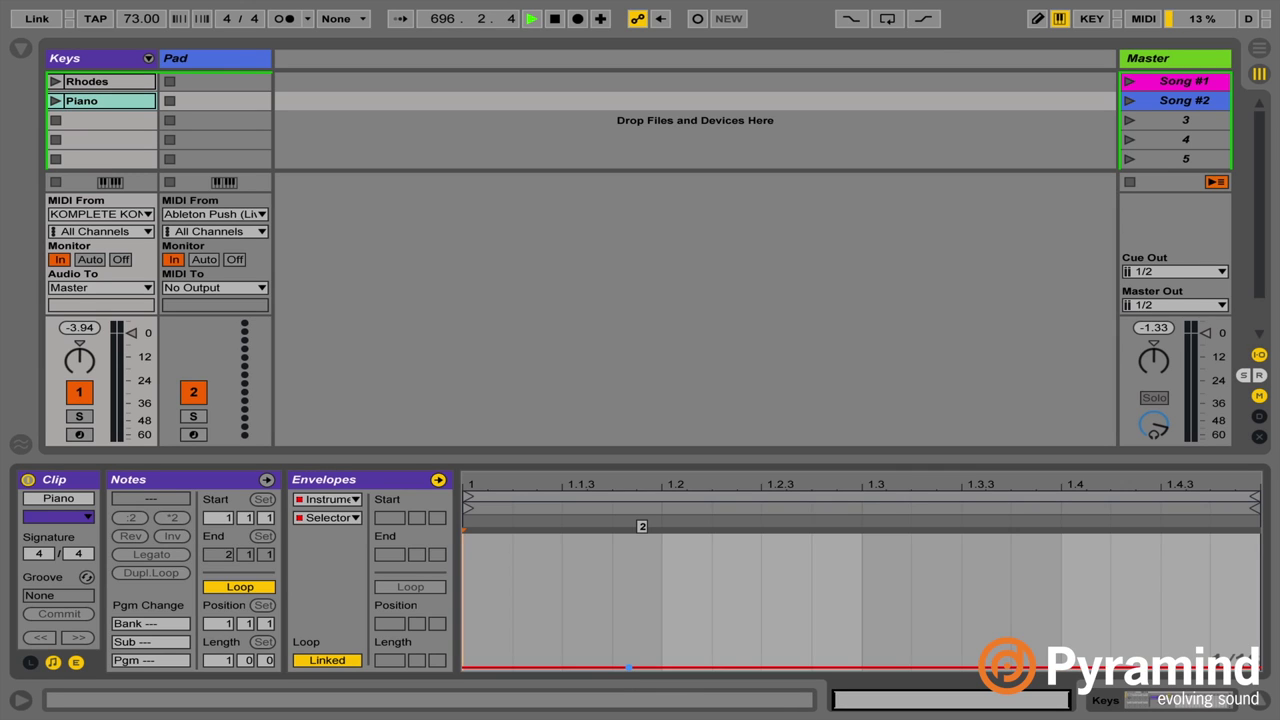
Select the Rhodes and Piano clips and set Launch Mode to Gate, Quantization to None.
{"action": "left_click", "coordinate": [124, 60]}
{"action": "left_click", "coordinate": [97, 84]}
{"action": "left_click", "coordinate": [97, 101], "text": "shift"}
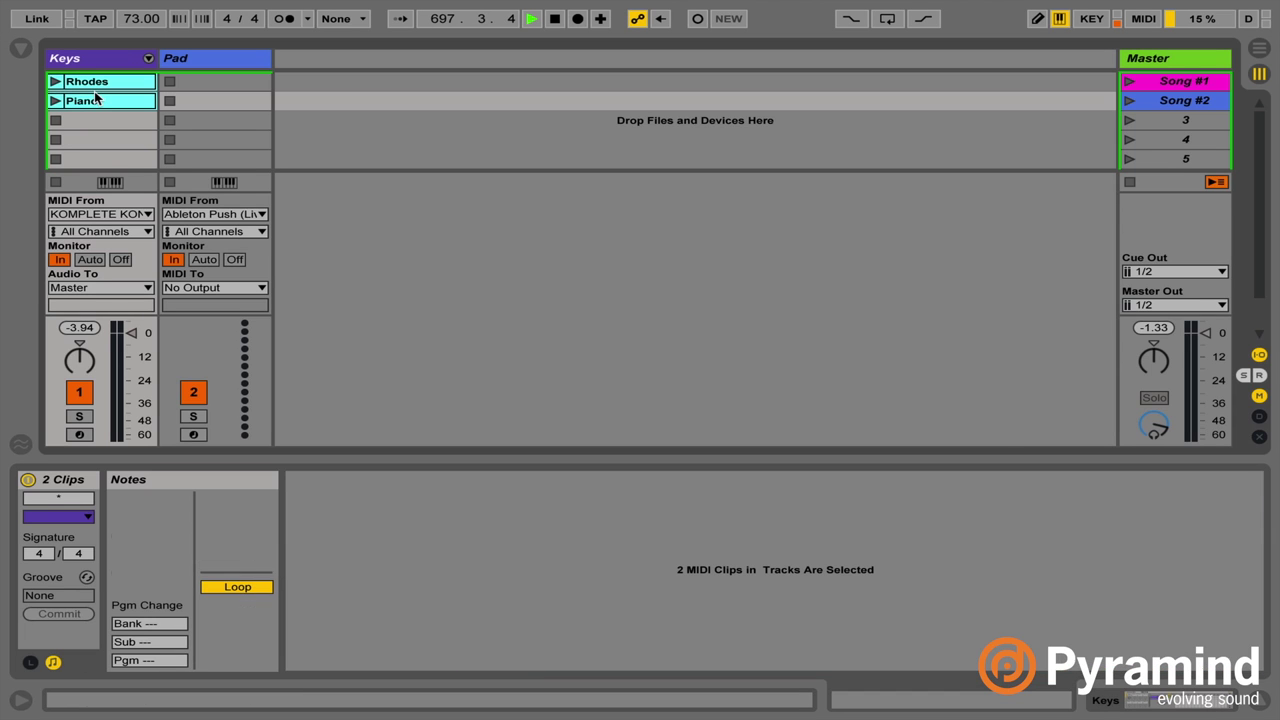
{"action": "left_click", "coordinate": [29, 663]}
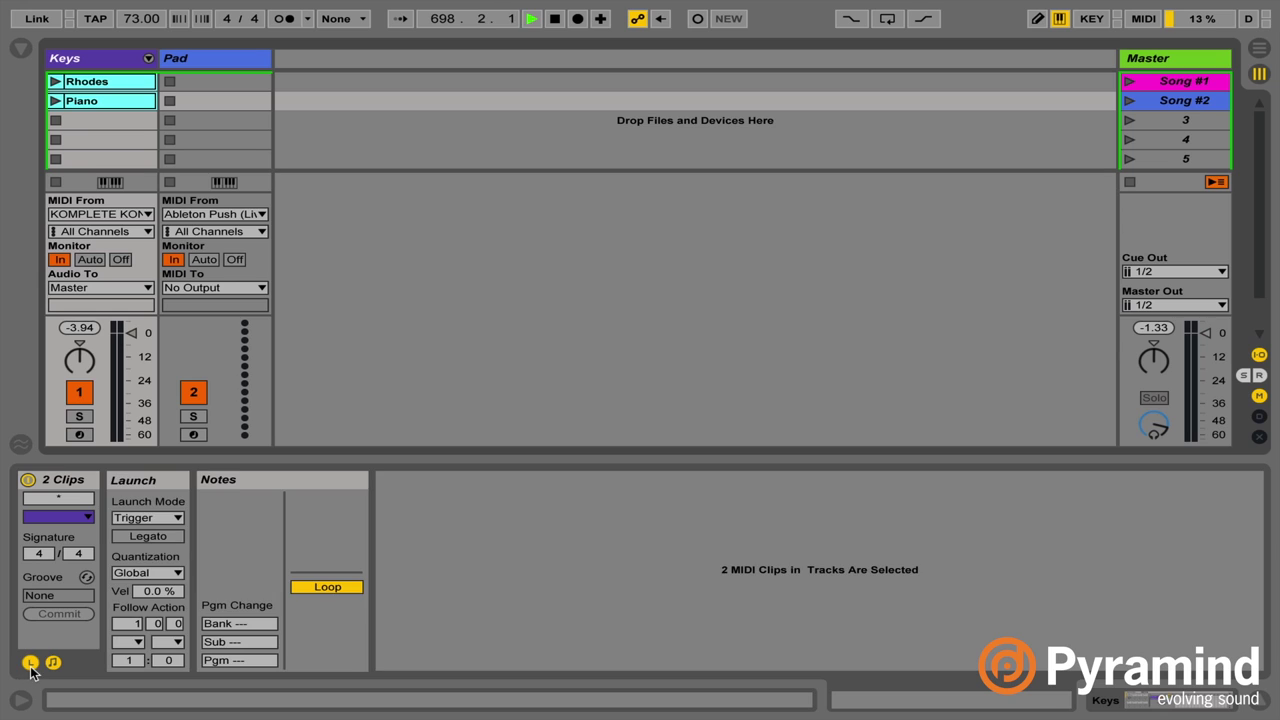
{"action": "left_click", "coordinate": [146, 517]}
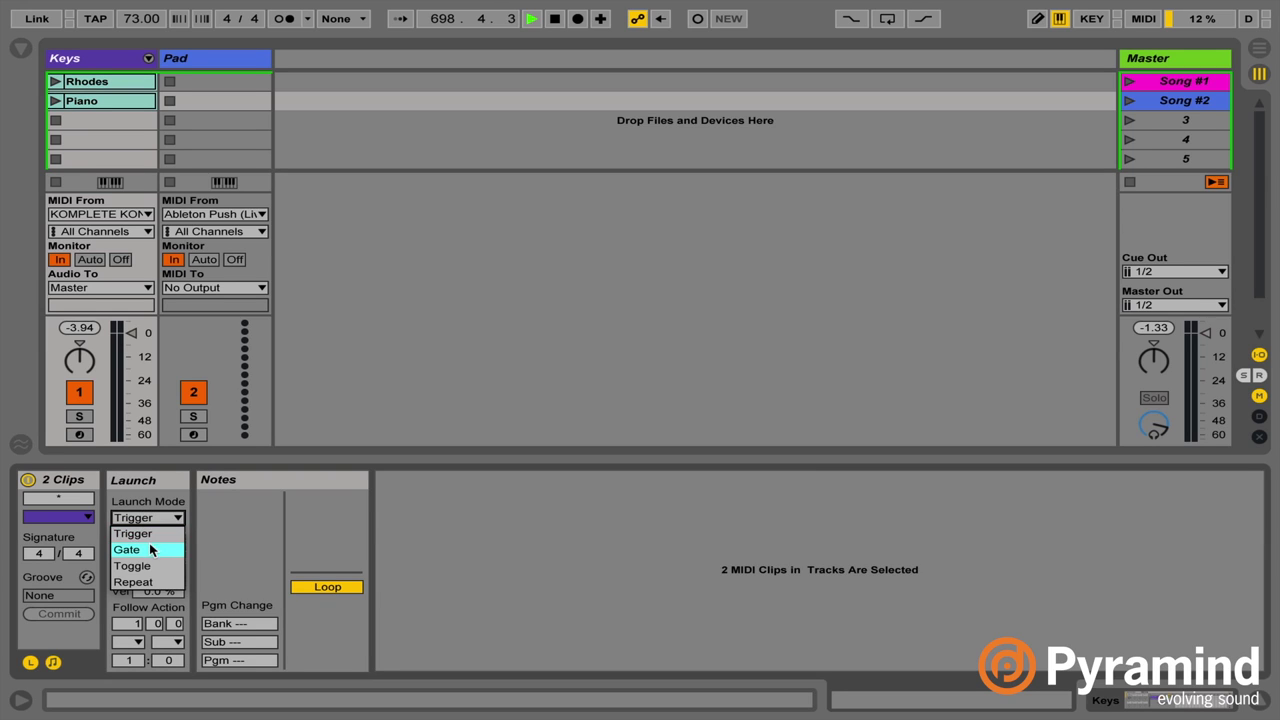
{"action": "left_click", "coordinate": [140, 549]}
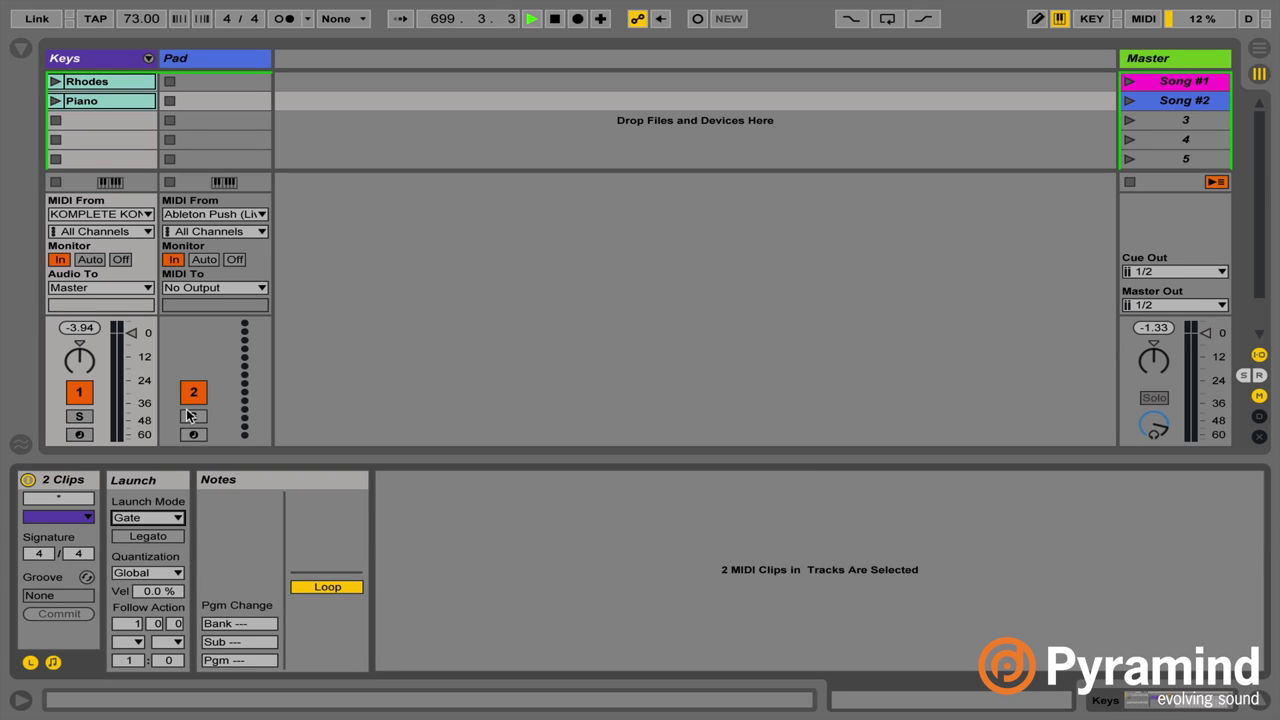
{"action": "left_click", "coordinate": [150, 572]}
{"action": "left_click", "coordinate": [136, 346]}
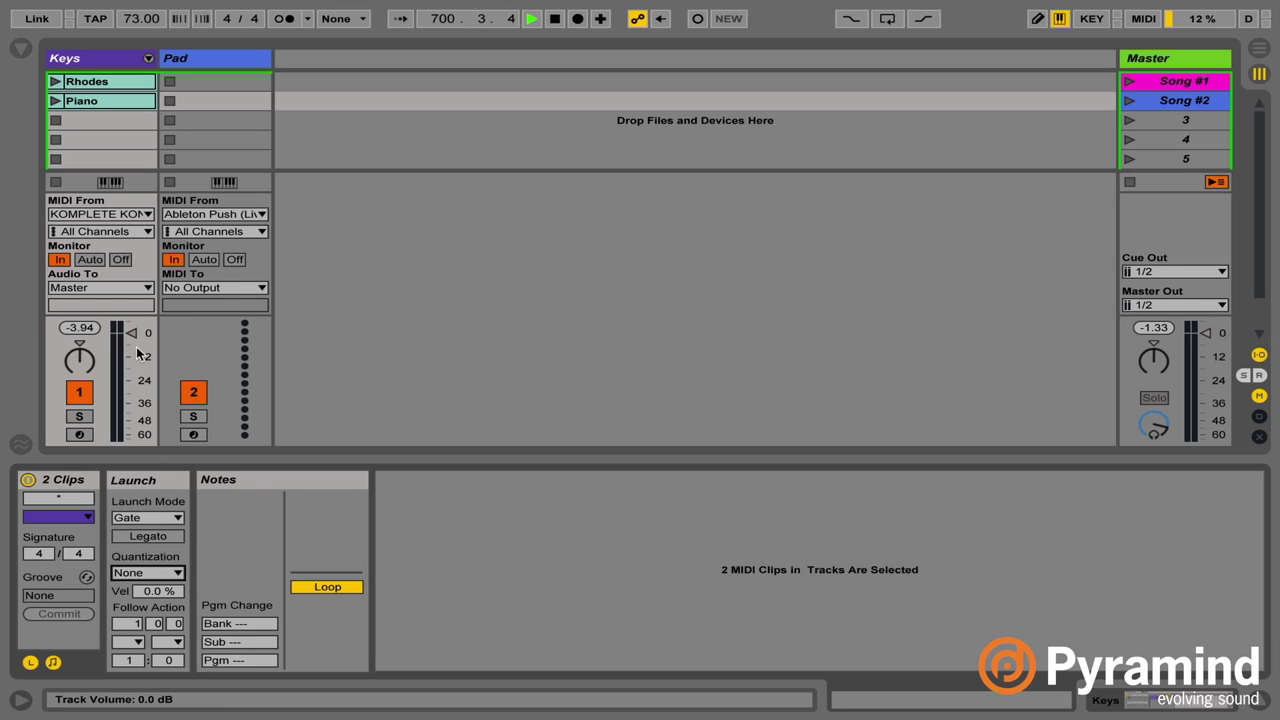